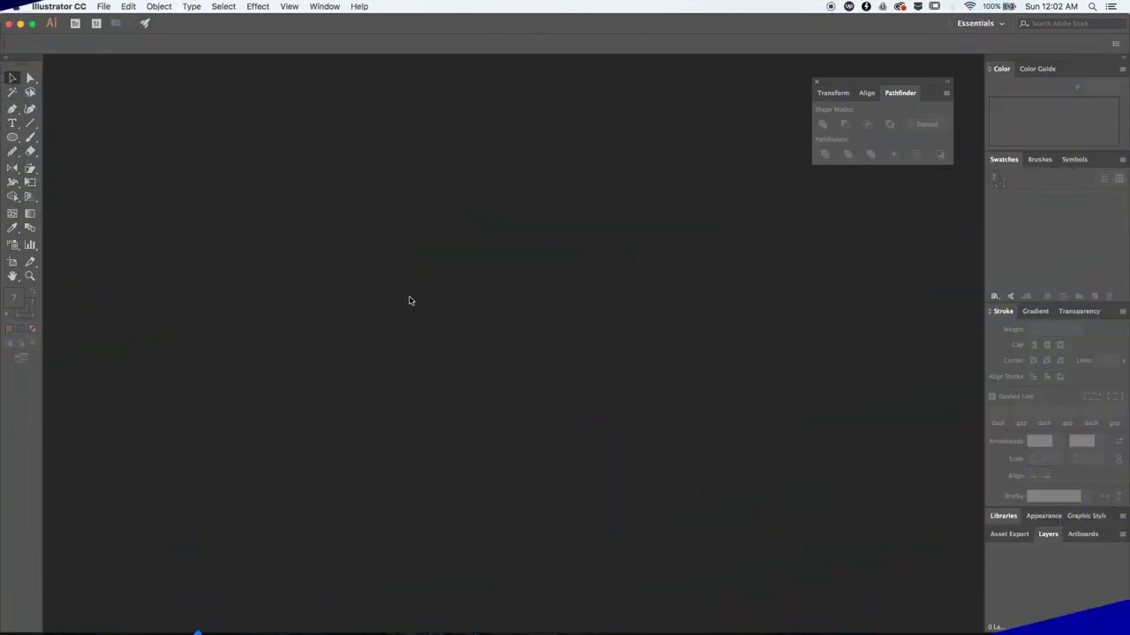
Step: Create a new 1366 × 768 px RGB document named "avatar"
left_click(103, 6)
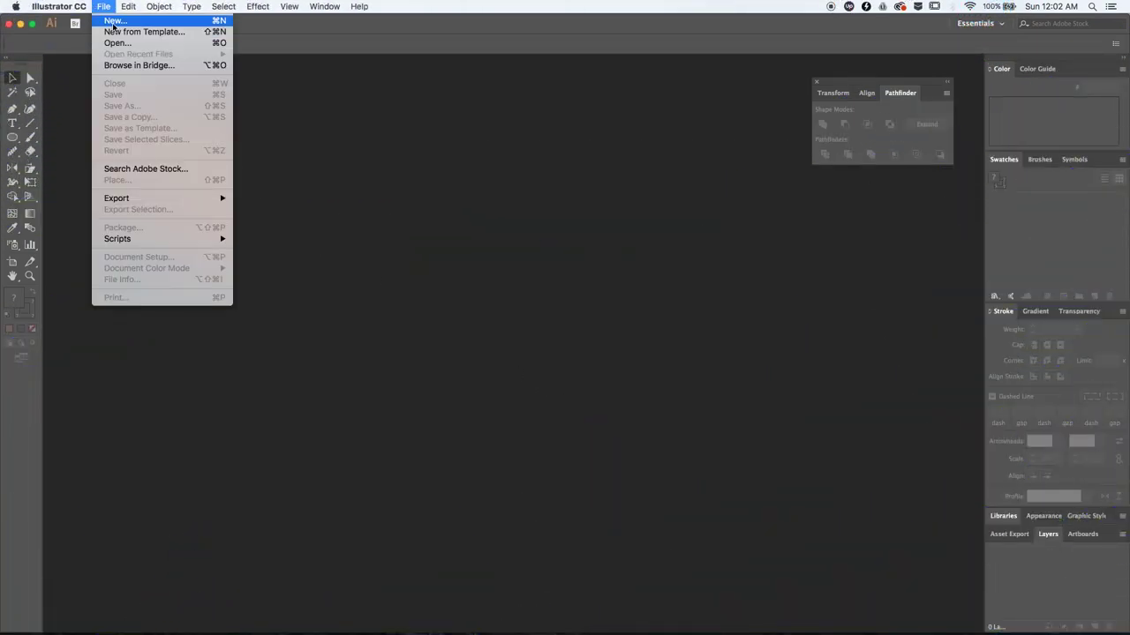
left_click(113, 20)
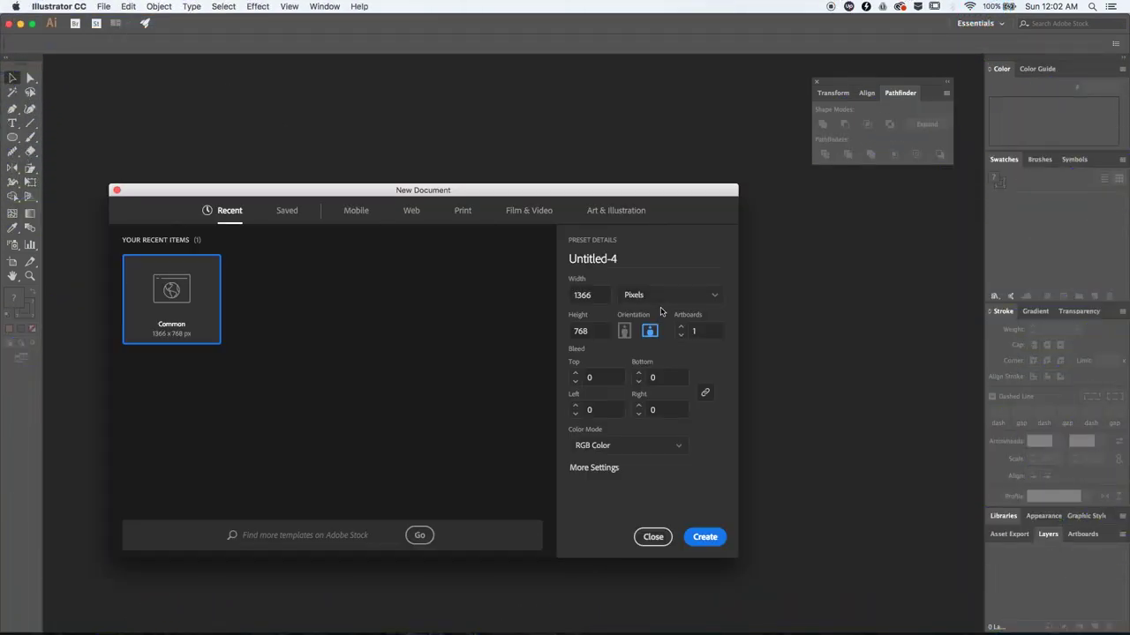
left_click_drag(635, 256, 532, 257)
type("ava")
left_click(702, 538)
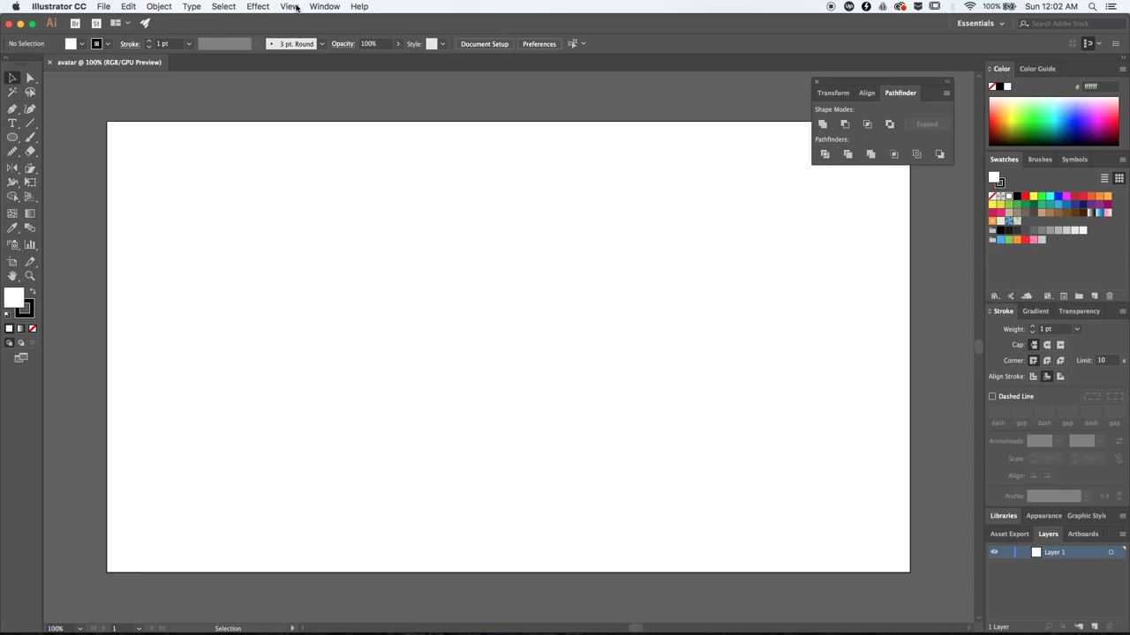
Step: Turn off Snap to Pixel and set the fill to None
left_click(295, 7)
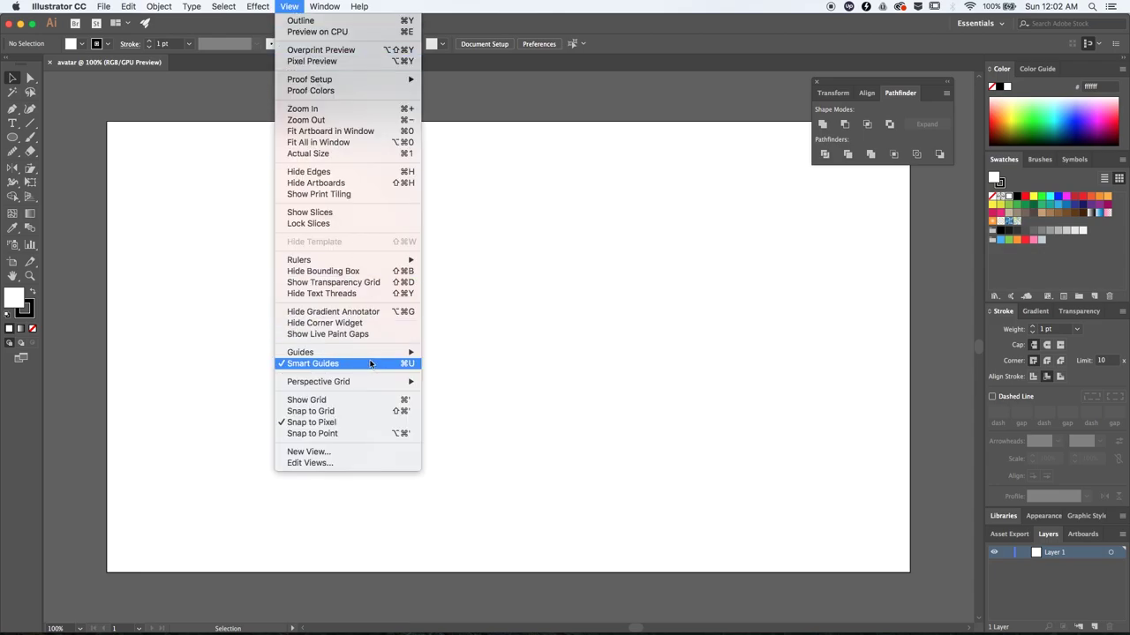
left_click(372, 423)
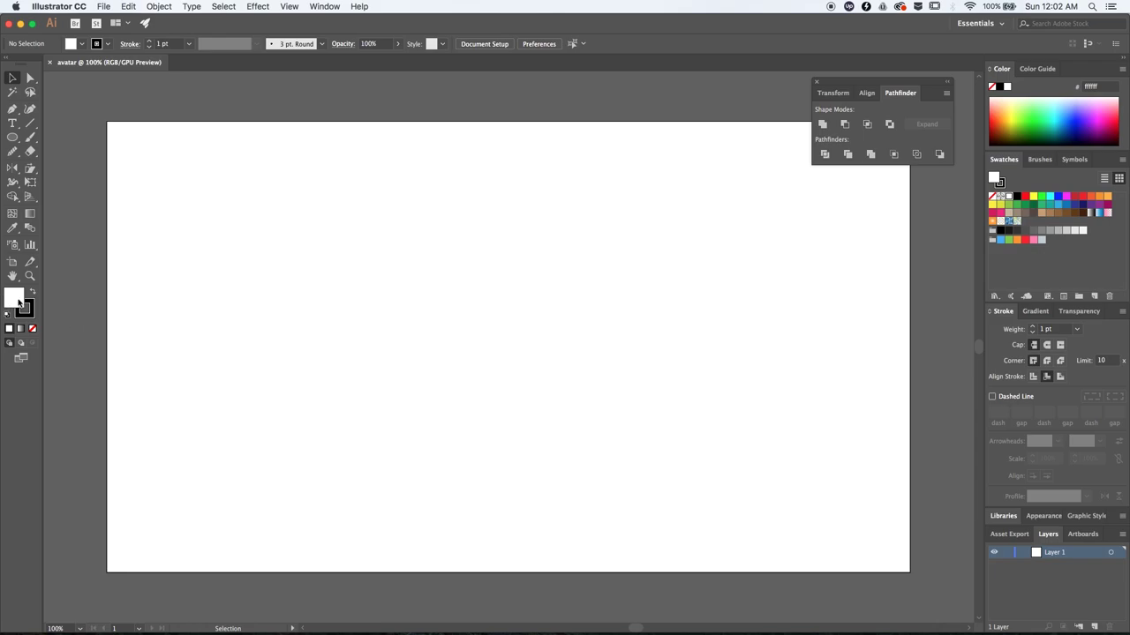
left_click(34, 329)
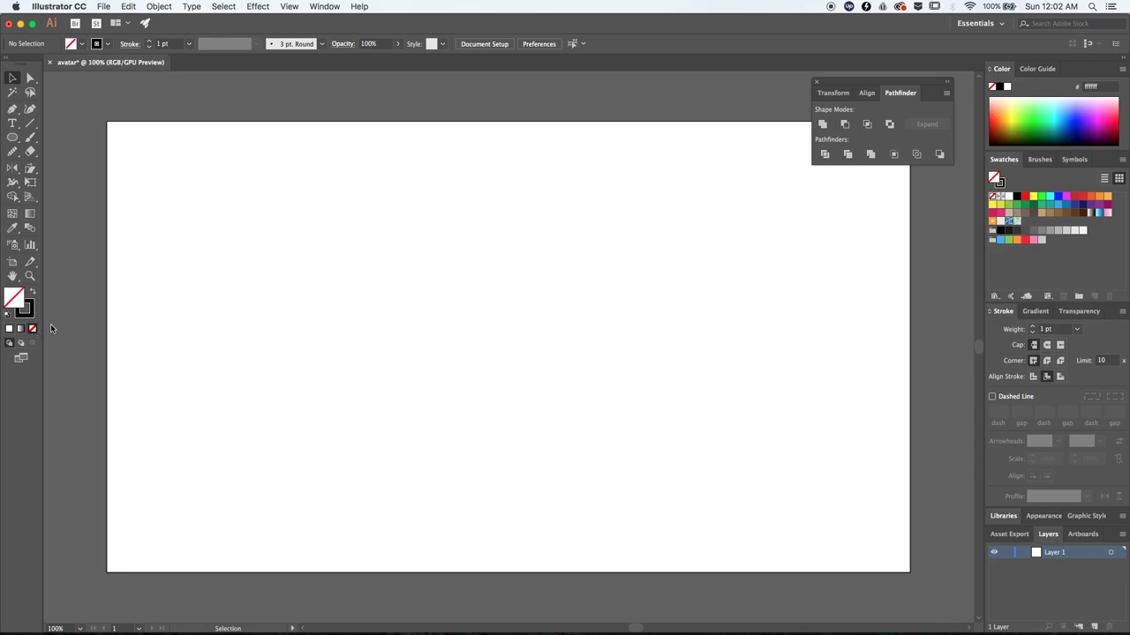
Step: Paste the copied portrait photo, align it with the artboard's upper-left corner and lock it
key("super+v")
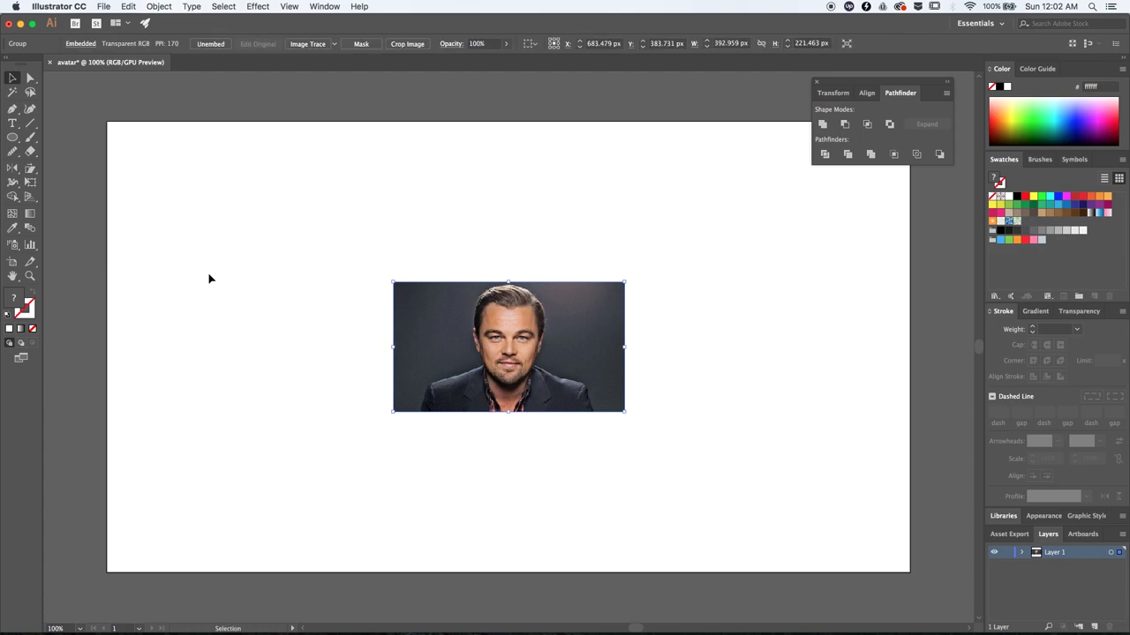
left_click_drag(477, 345, 192, 190)
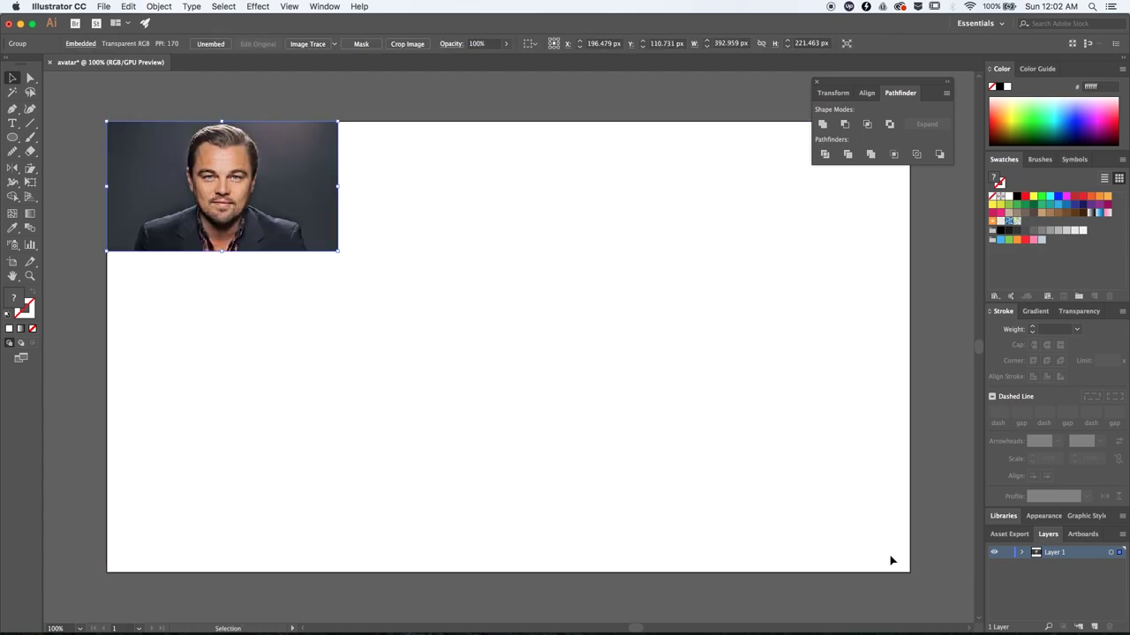
left_click(142, 5)
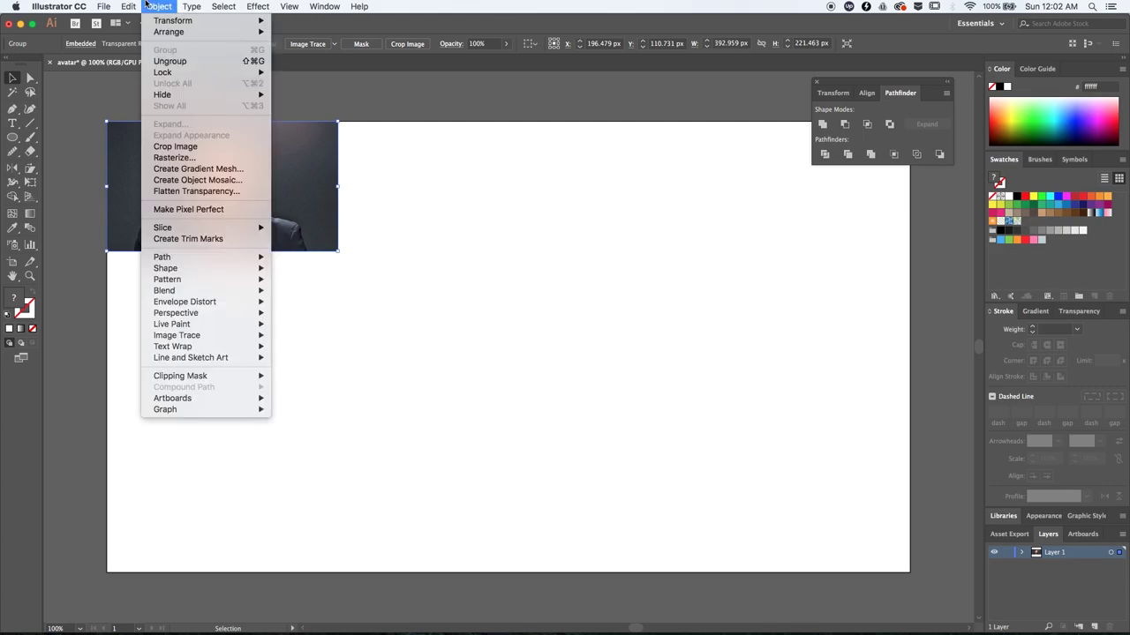
mouse_move(187, 73)
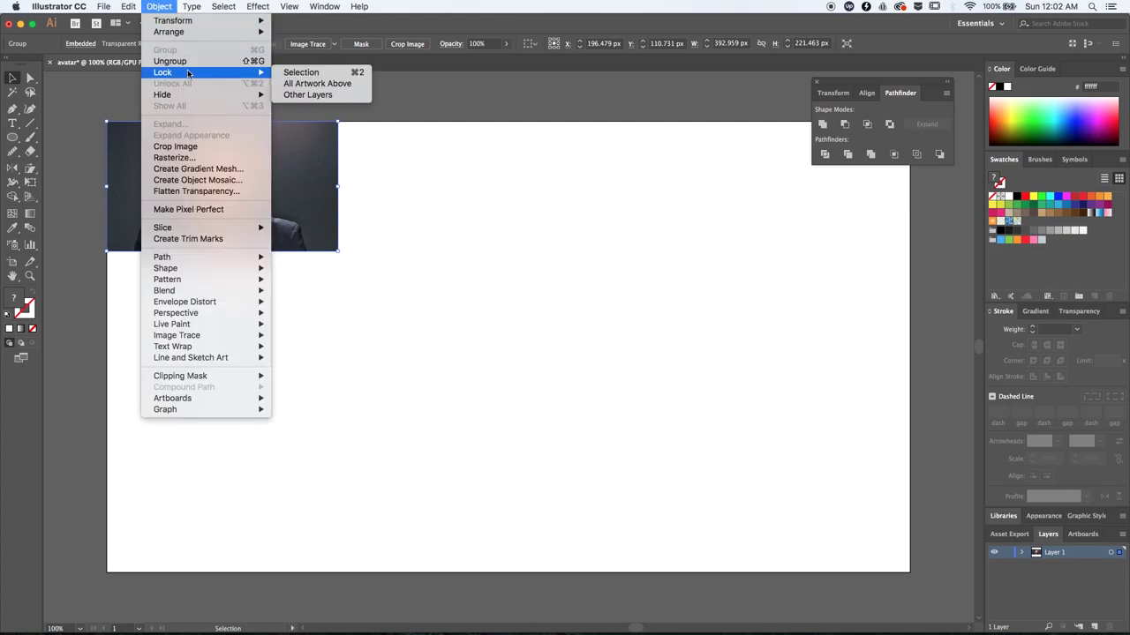
left_click(300, 72)
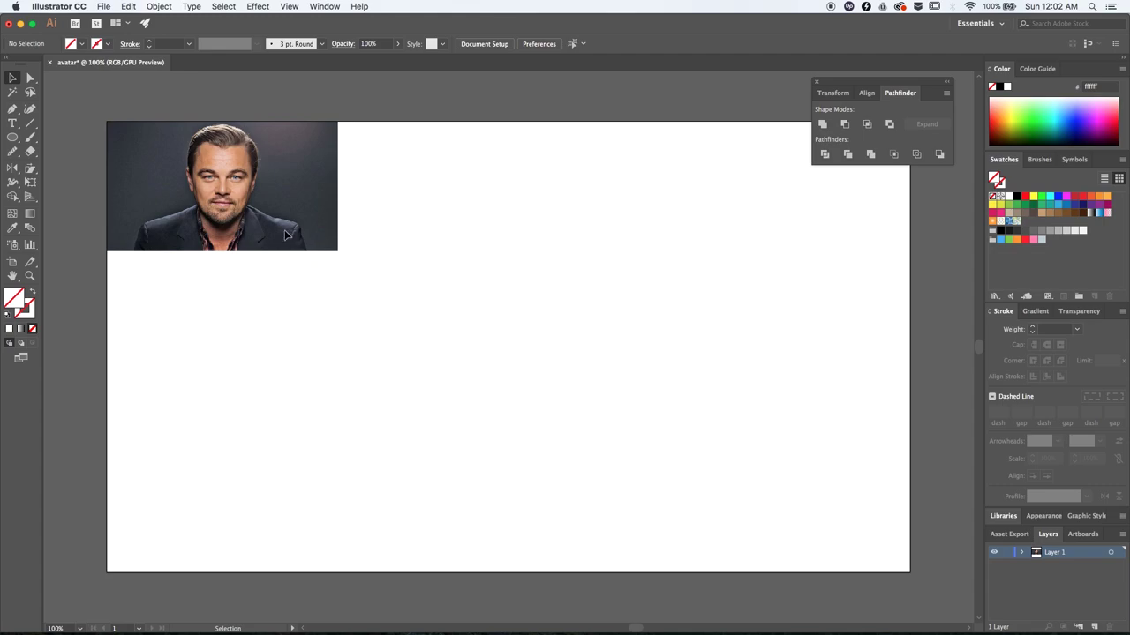
Step: Set up the Pen tool with a white stroke for tracing the face in the photo
left_click_drag(220, 184, 453, 311)
key("z")
left_click_drag(406, 260, 465, 356)
key("p")
left_click_drag(13, 110, 56, 115)
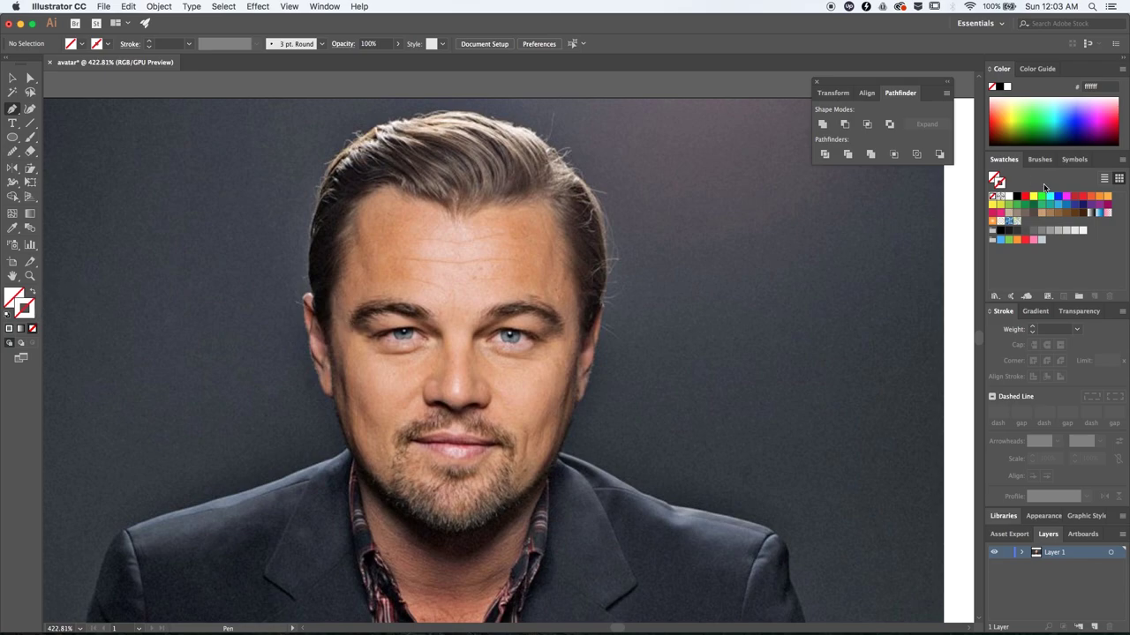
left_click(1010, 197)
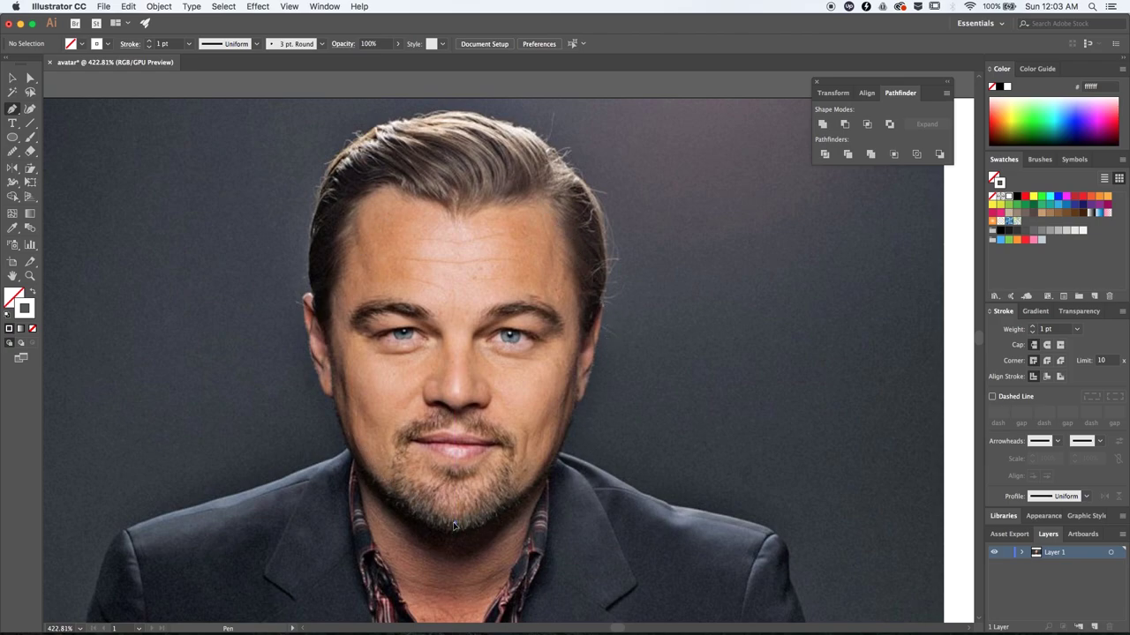
Step: Trace a closed curved outline about 120 × 166 px around the head, starting and ending at the chin
left_click_drag(541, 476, 553, 461)
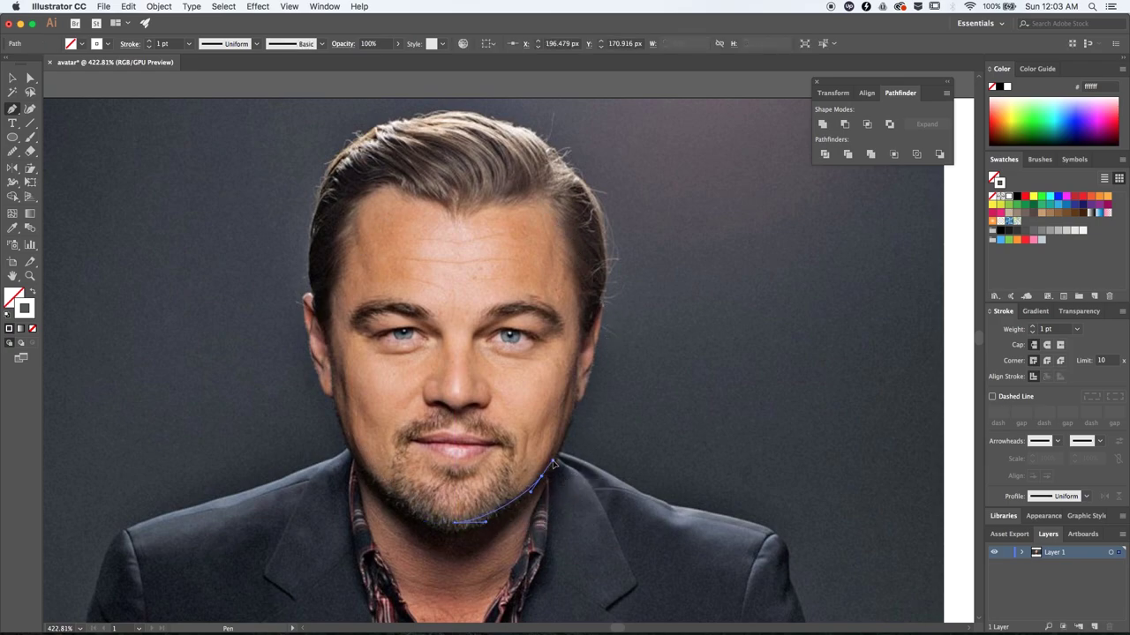
left_click(576, 401)
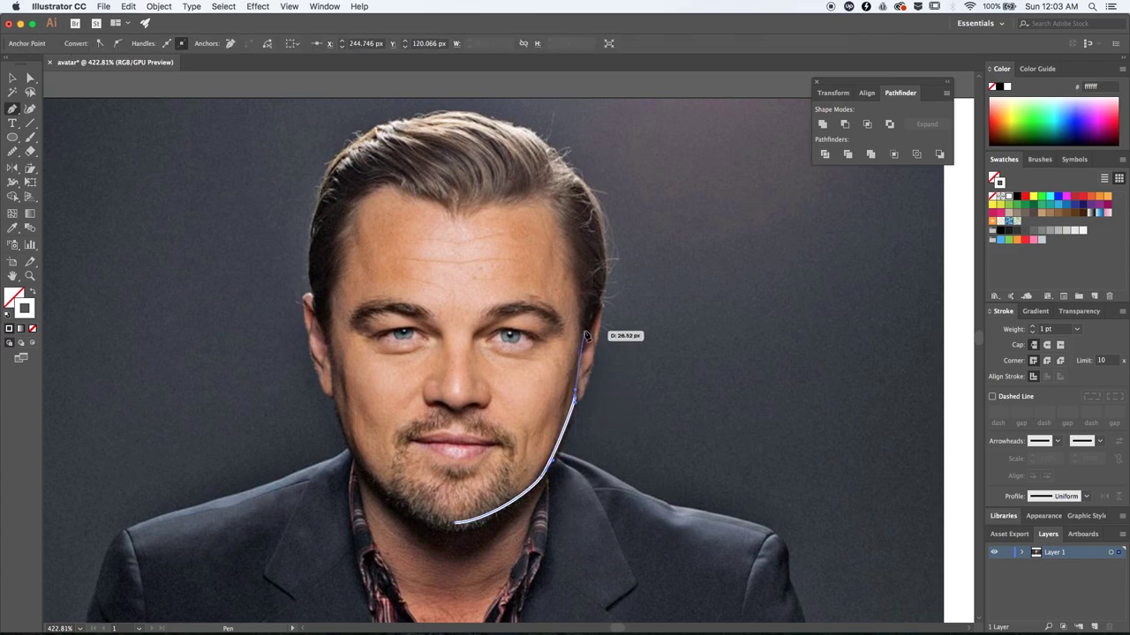
left_click(596, 307)
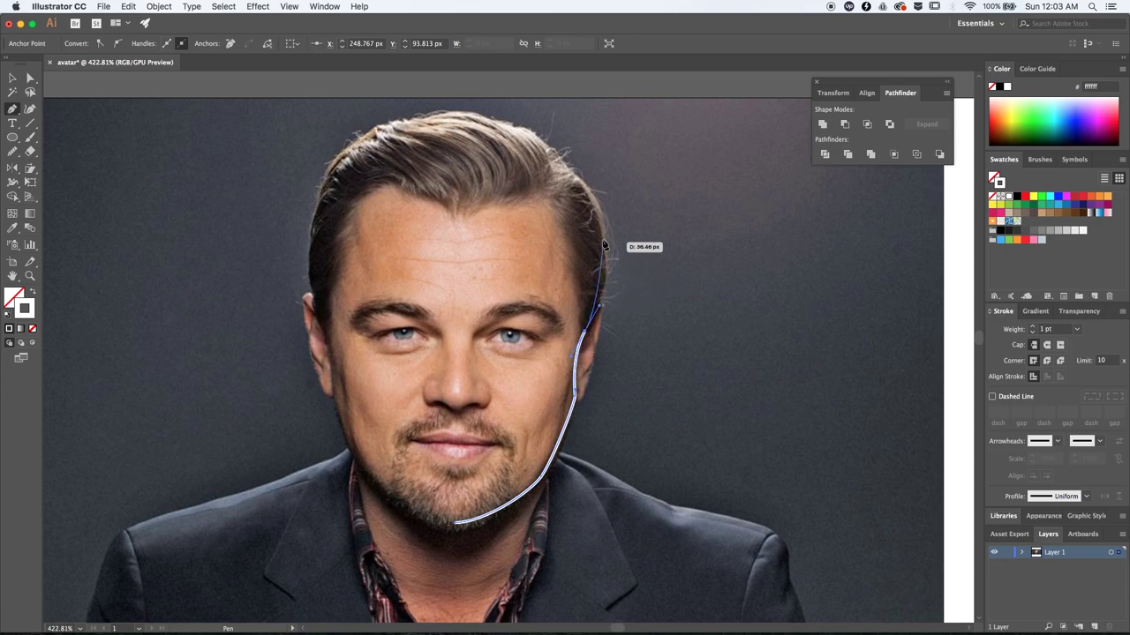
left_click_drag(591, 195, 593, 195)
key("super+z")
left_click_drag(608, 236, 567, 175)
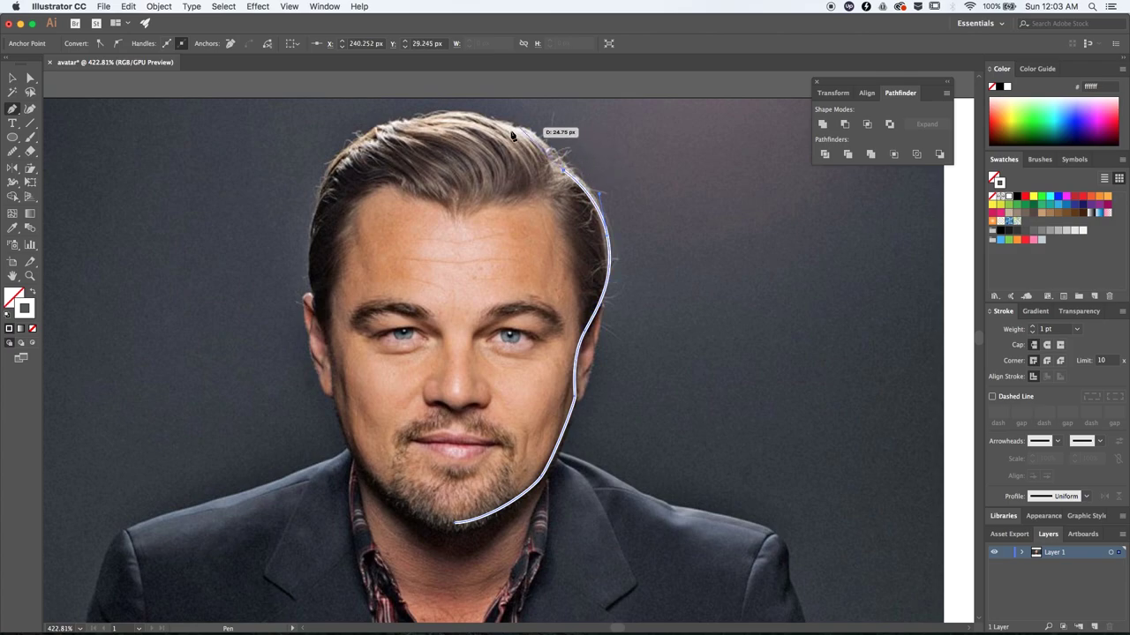
left_click_drag(463, 109, 375, 104)
left_click_drag(312, 230, 309, 280)
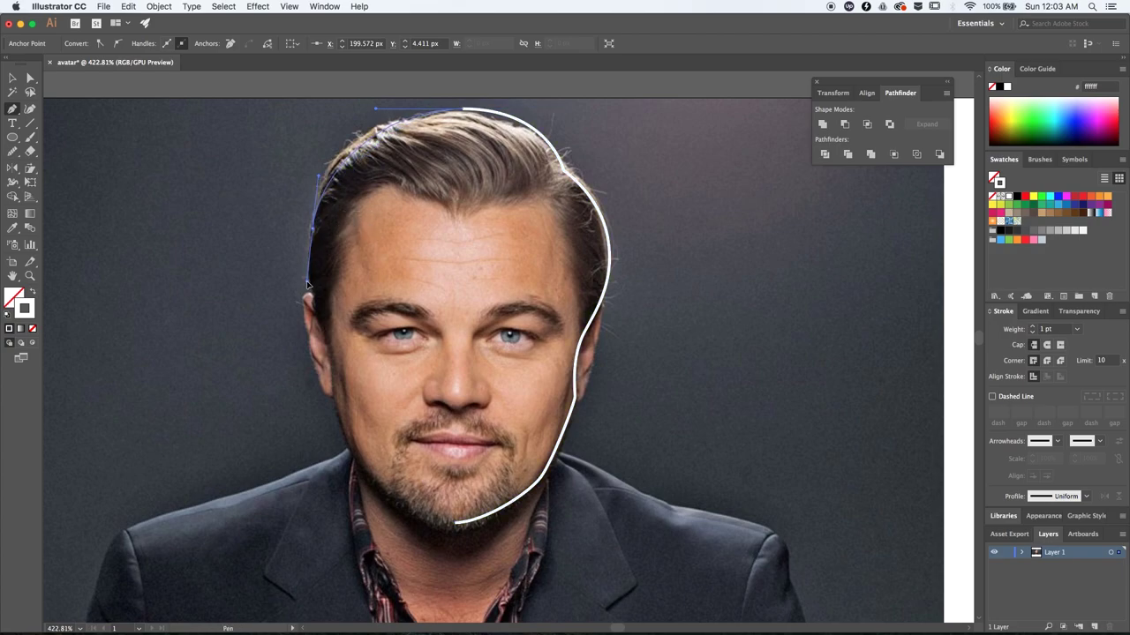
left_click(330, 350)
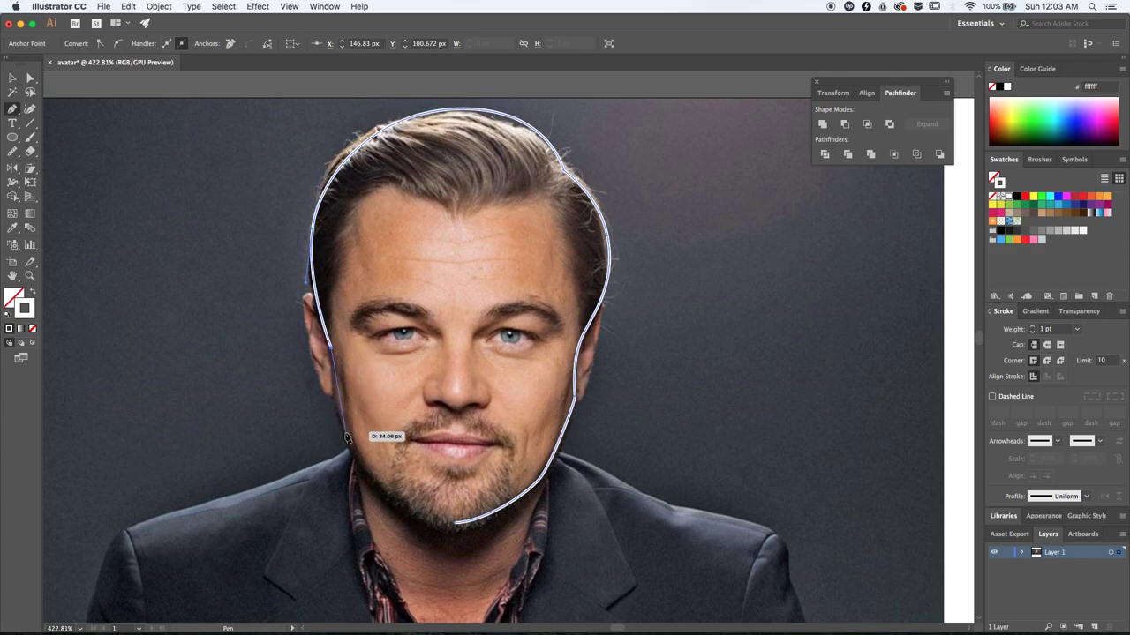
left_click_drag(353, 447, 375, 483)
left_click_drag(447, 523, 486, 522)
key("v")
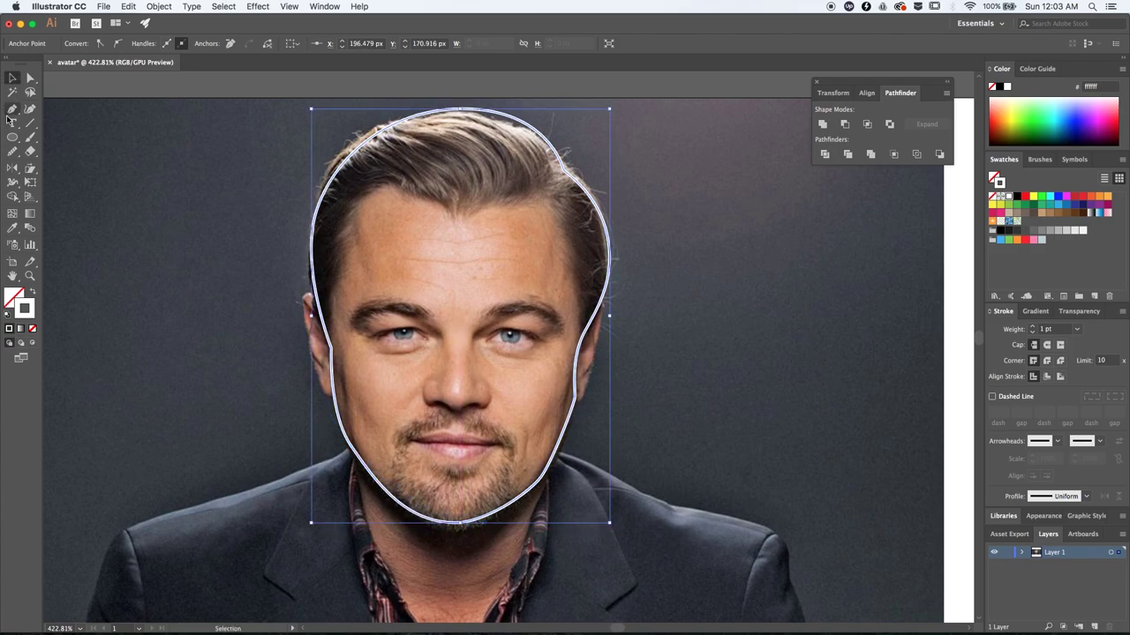
Step: Even out the sides and jaw of the head outline with the Smooth tool
mouse_move(13, 151)
left_mouse_down()
mouse_move(53, 160)
mouse_move(72, 182)
left_mouse_up()
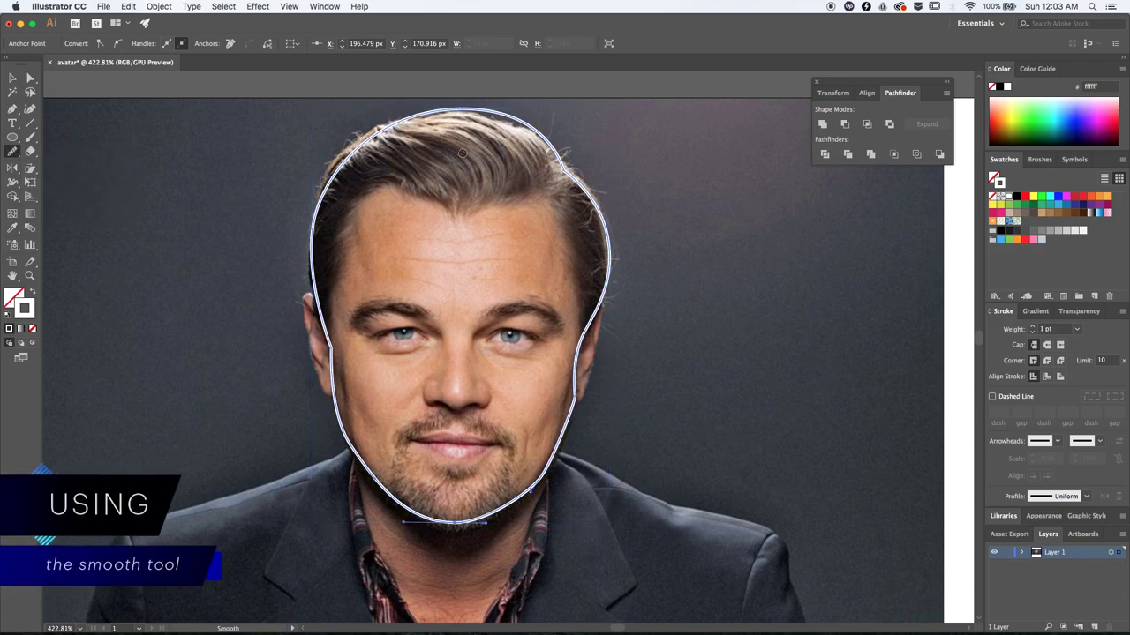
left_click_drag(308, 203, 310, 282)
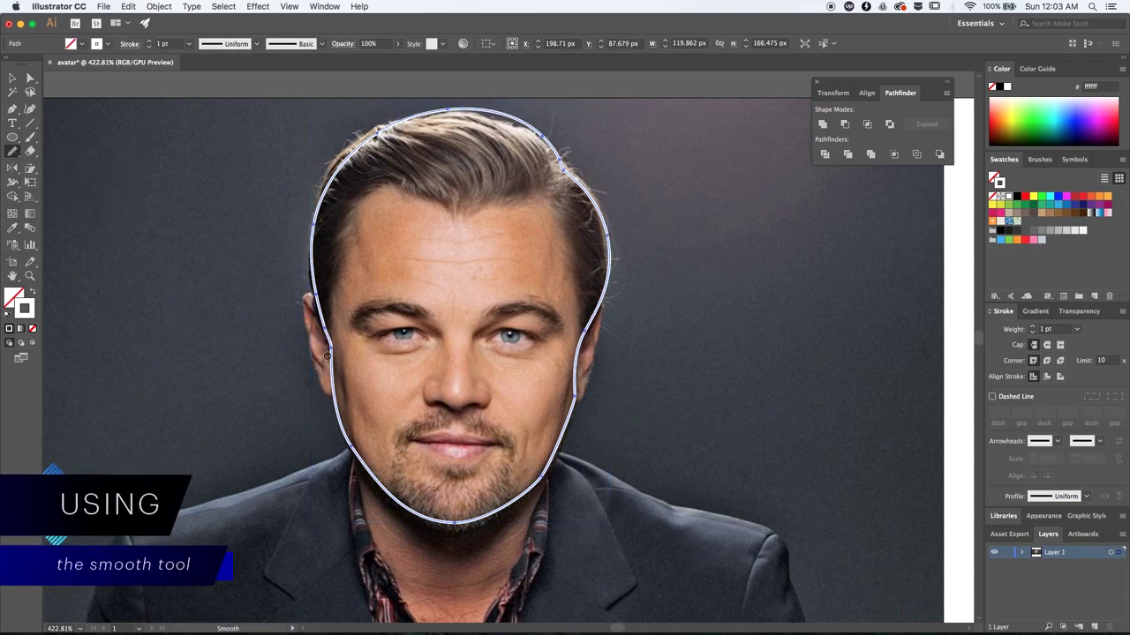
left_click_drag(348, 463, 415, 528)
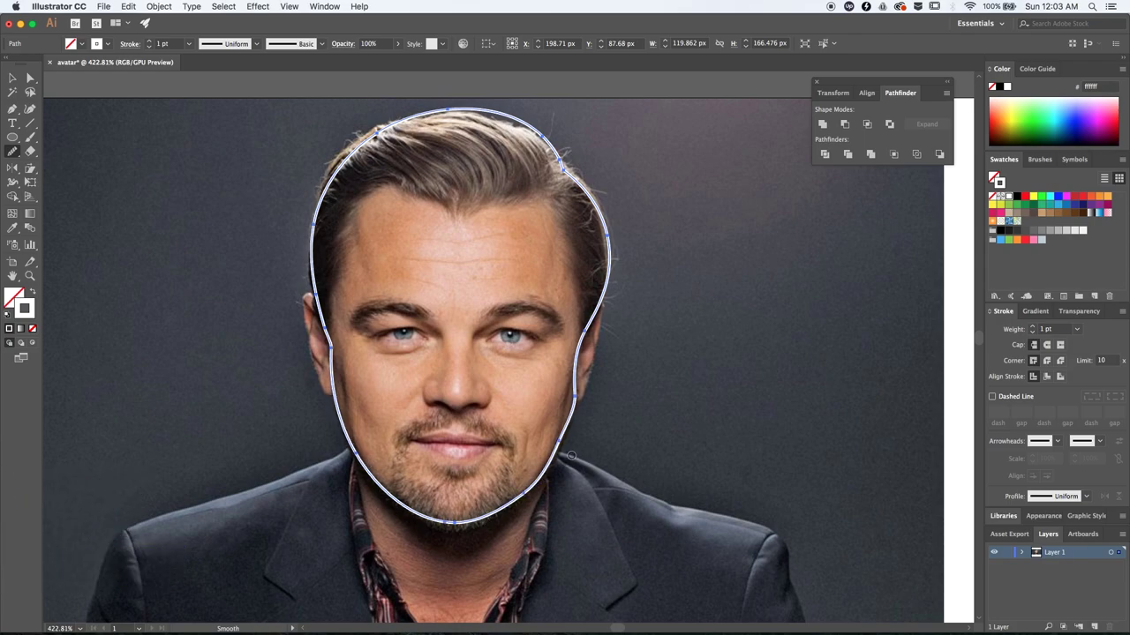
mouse_move(542, 472)
left_mouse_down()
mouse_move(574, 417)
mouse_move(590, 318)
mouse_move(611, 295)
left_mouse_up()
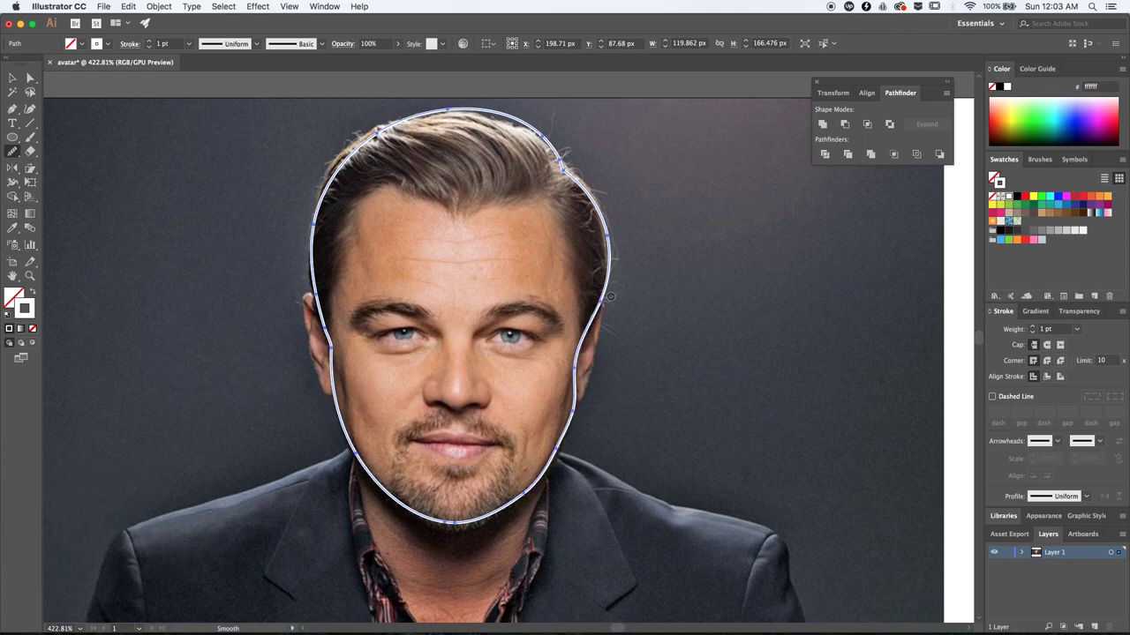
left_click_drag(588, 365, 594, 313)
mouse_move(571, 412)
left_mouse_down()
mouse_move(598, 280)
mouse_move(590, 352)
mouse_move(601, 313)
mouse_move(601, 226)
left_mouse_up()
key("v")
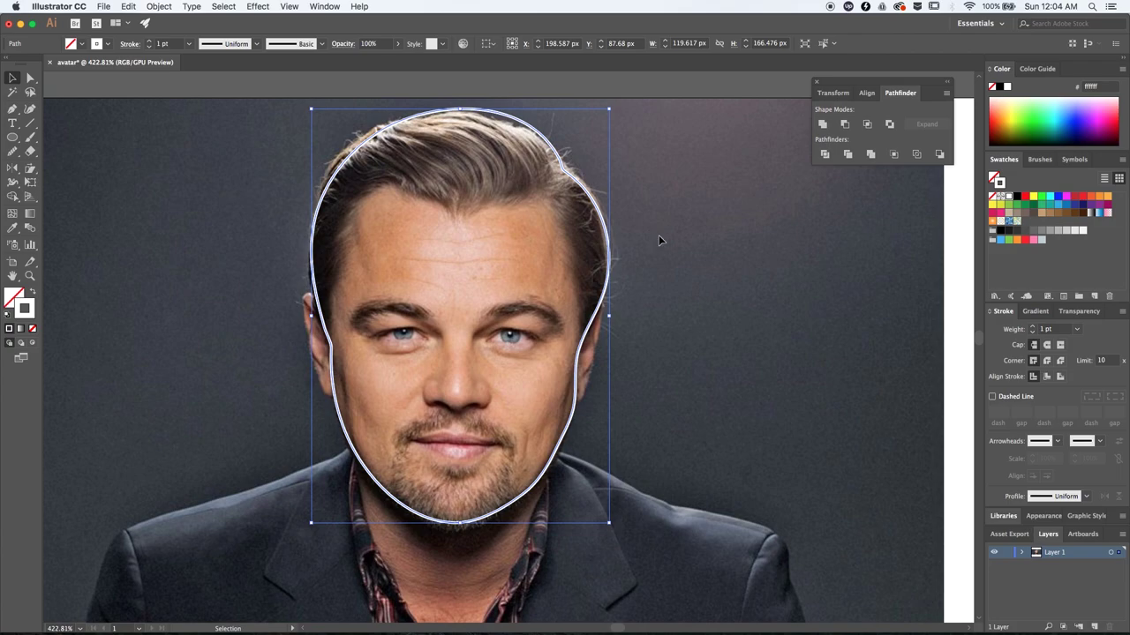
Step: Trace the hairline with straight Pen segments from beside one ear, across the forehead, to the other ear
key("p")
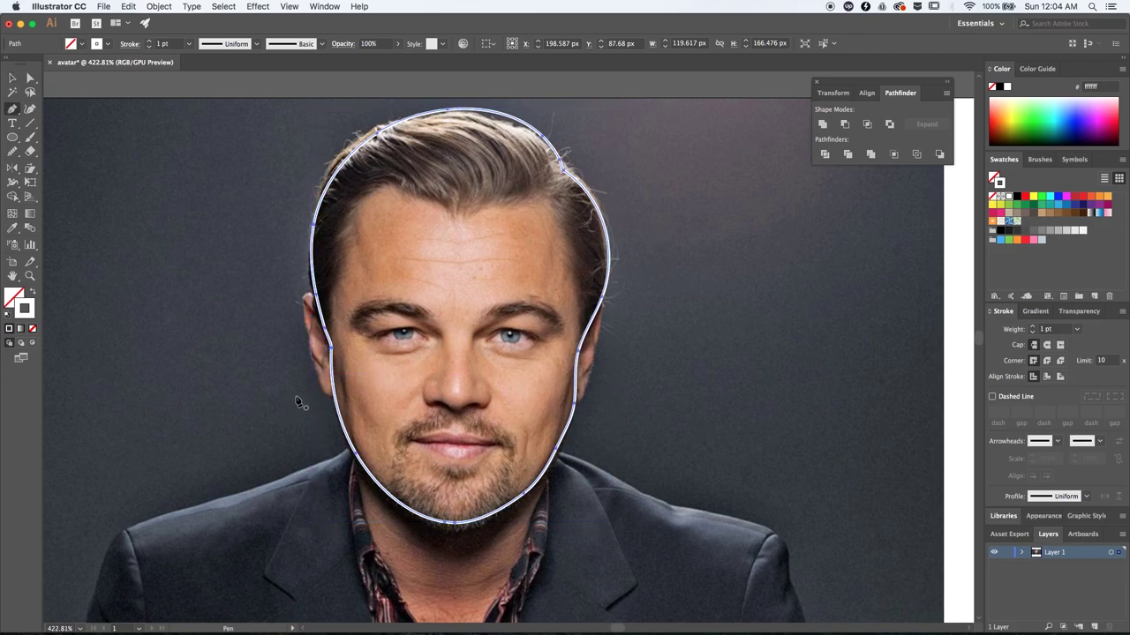
left_click_drag(330, 389, 333, 372)
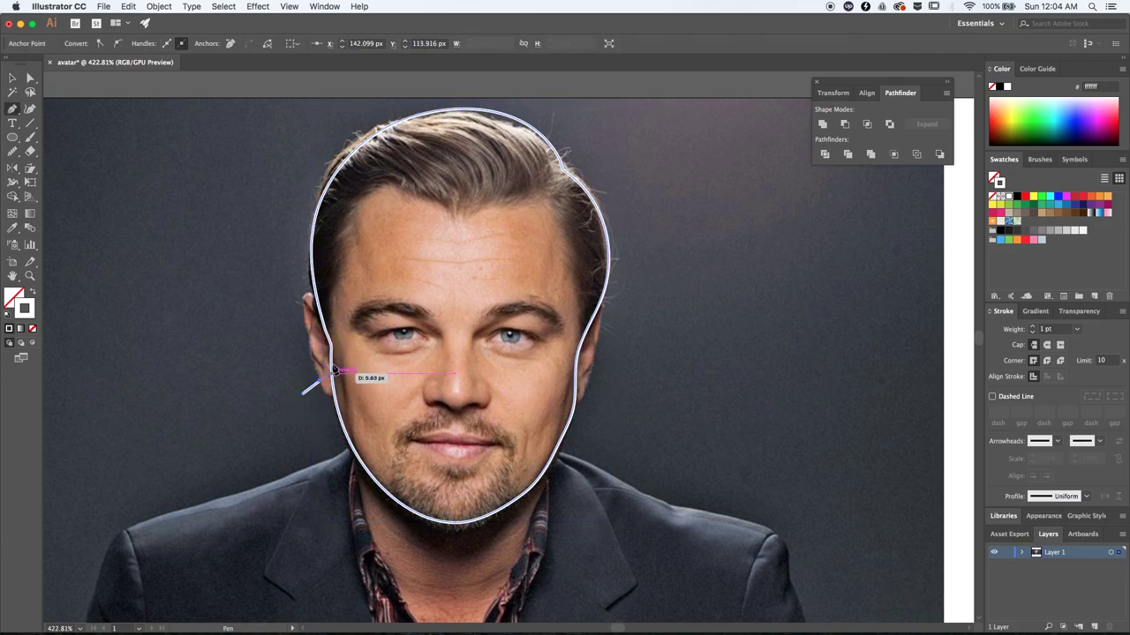
left_click(331, 358)
left_click_drag(336, 292, 388, 185)
left_click(392, 182)
left_click(456, 216)
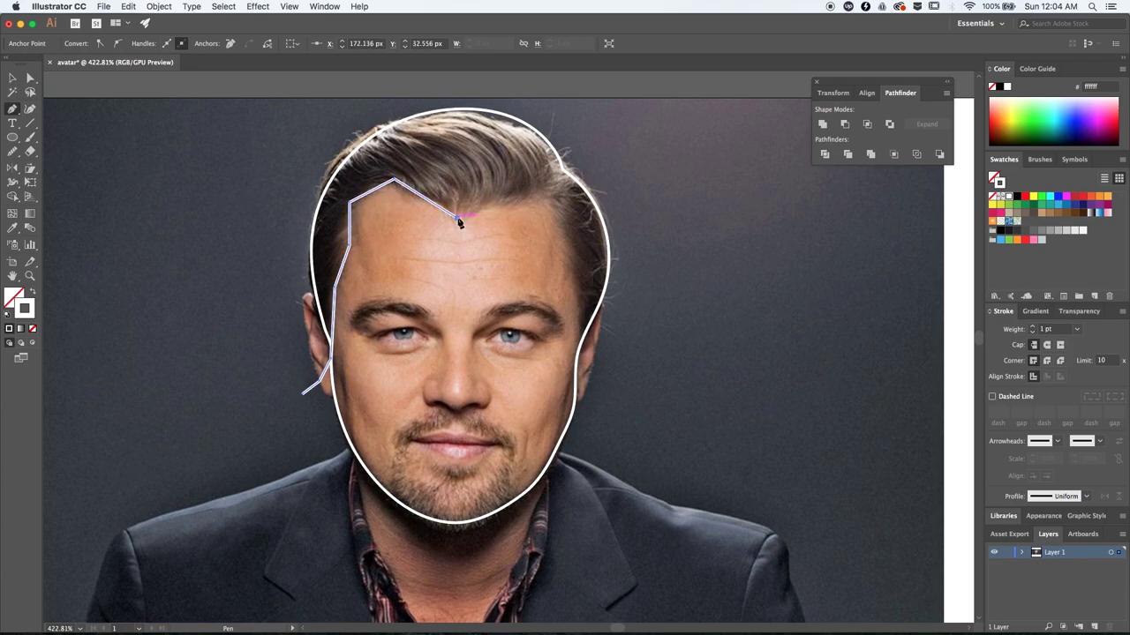
left_click(549, 185)
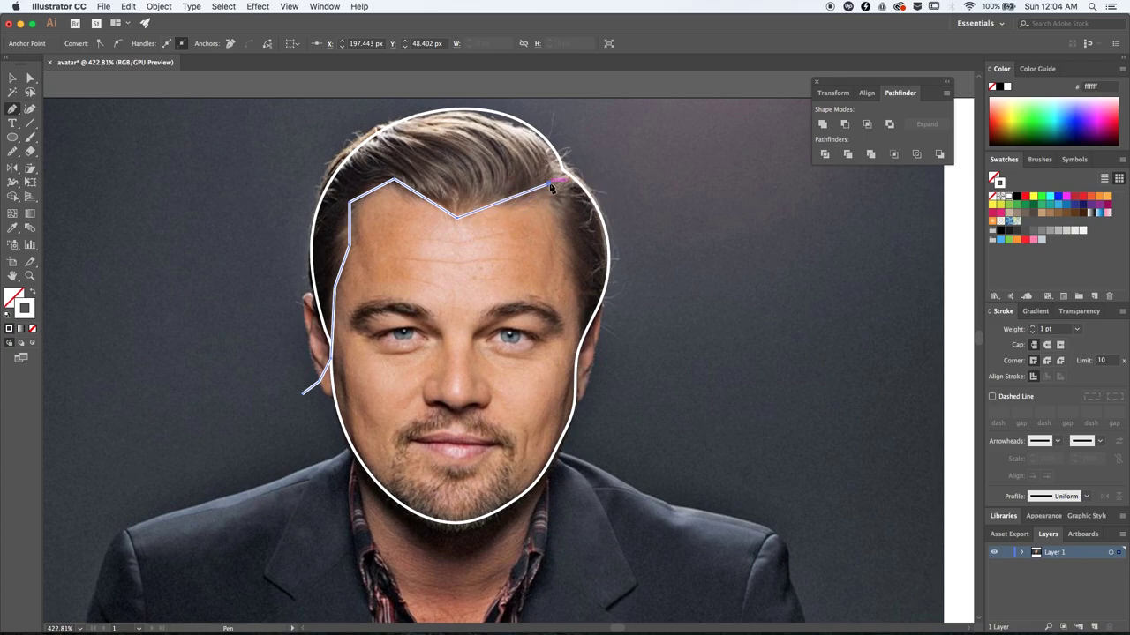
left_click(569, 276)
left_click(580, 287)
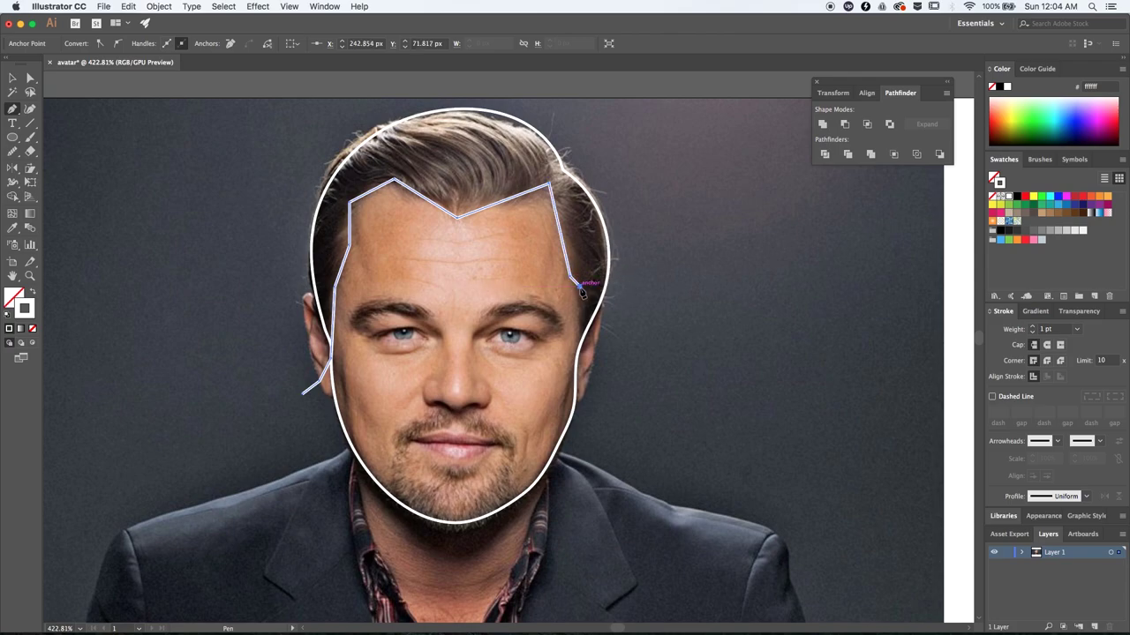
left_click(580, 355)
Step: Continue the hairline path loosely around the outside of the head and close it at its starting point
left_click(623, 399)
left_click(687, 276)
left_click(655, 176)
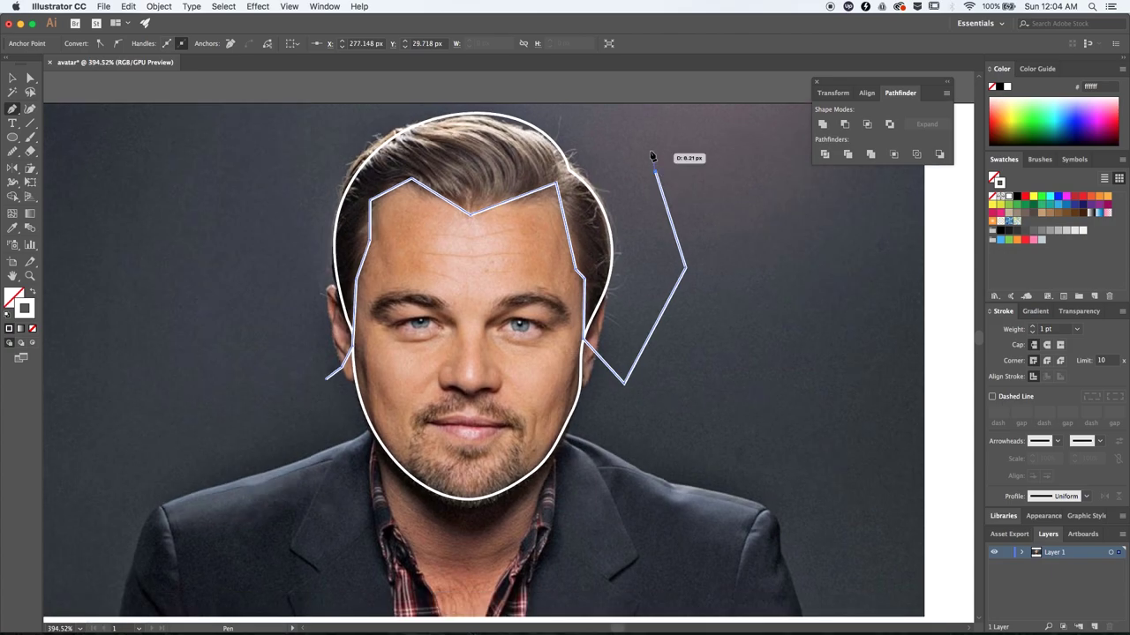
scroll(635, 176, "up", 3)
left_click(535, 104)
left_click(389, 123)
left_click(285, 234)
left_click(280, 431)
left_click(336, 452)
Step: Draw an open curved path along the eyebrow on the photo's left side
scroll(445, 411, "up", 5)
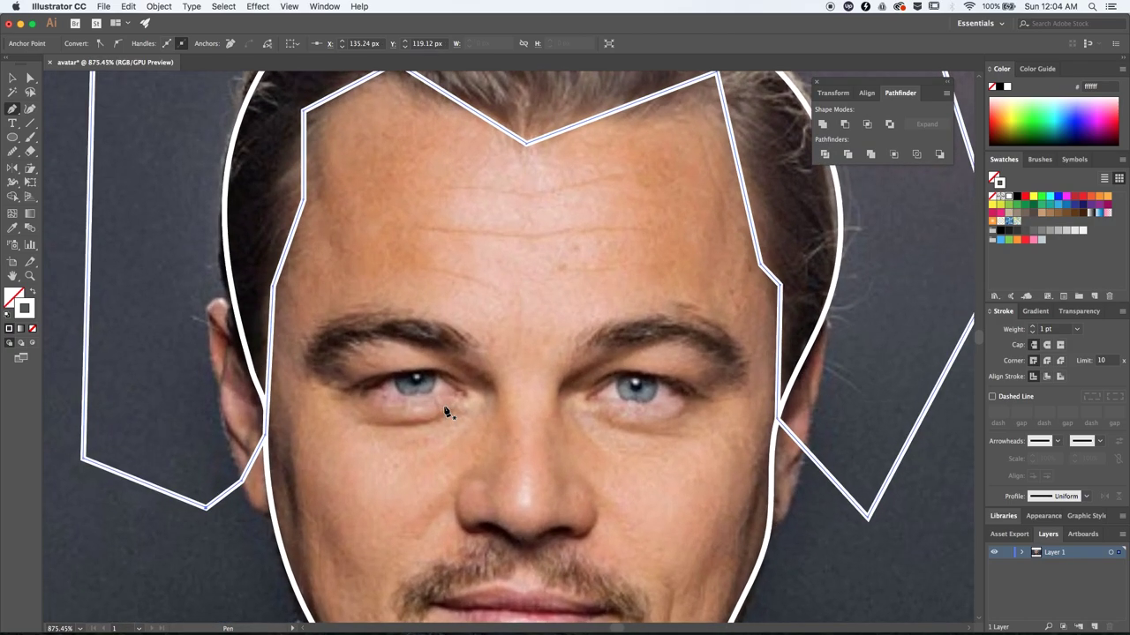
left_click(322, 351)
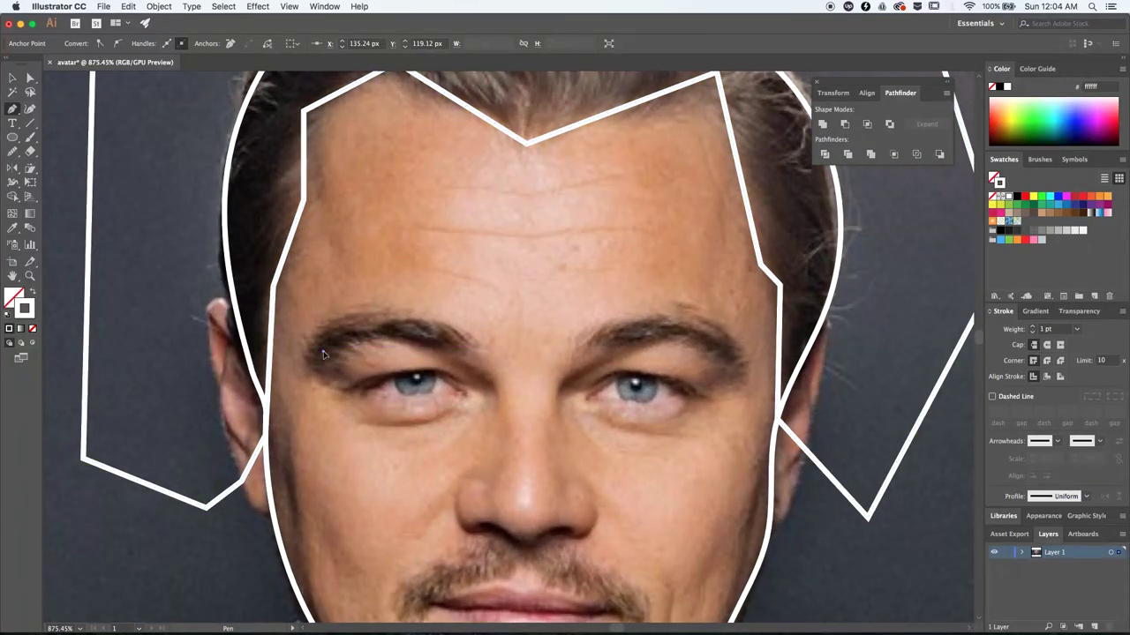
left_click(382, 329)
left_click_drag(451, 344, 453, 347)
left_click(540, 387, "super")
Step: Draw an open curved path along the eyebrow on the photo's right side and down the side of the nose bridge
left_click(735, 362)
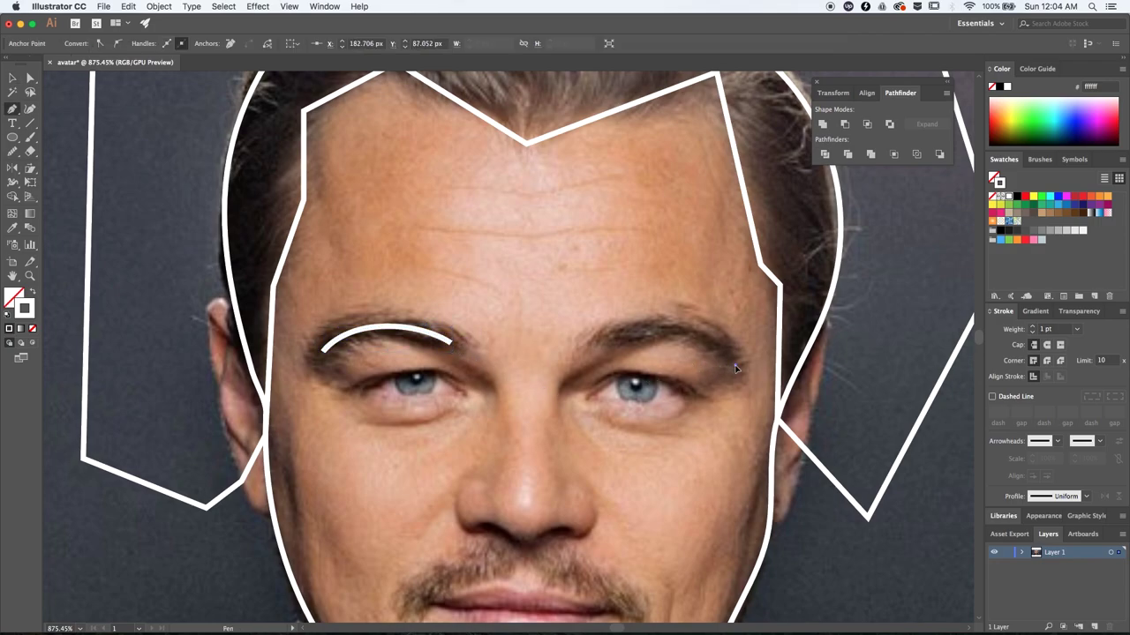
left_click_drag(632, 325, 623, 325)
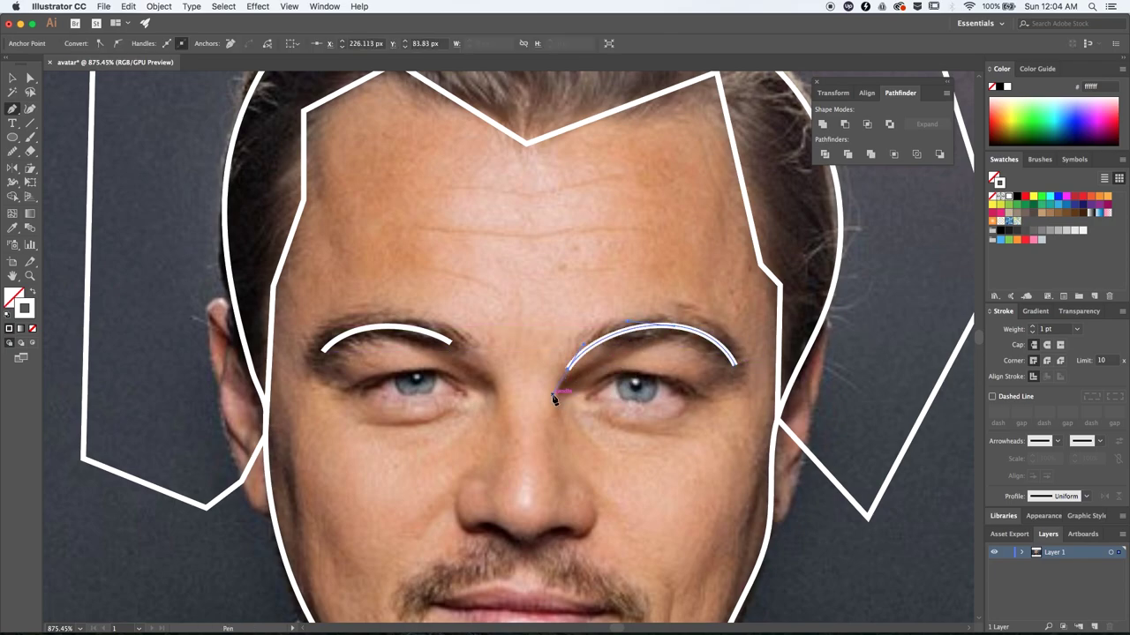
left_click_drag(554, 430, 565, 454)
key("v")
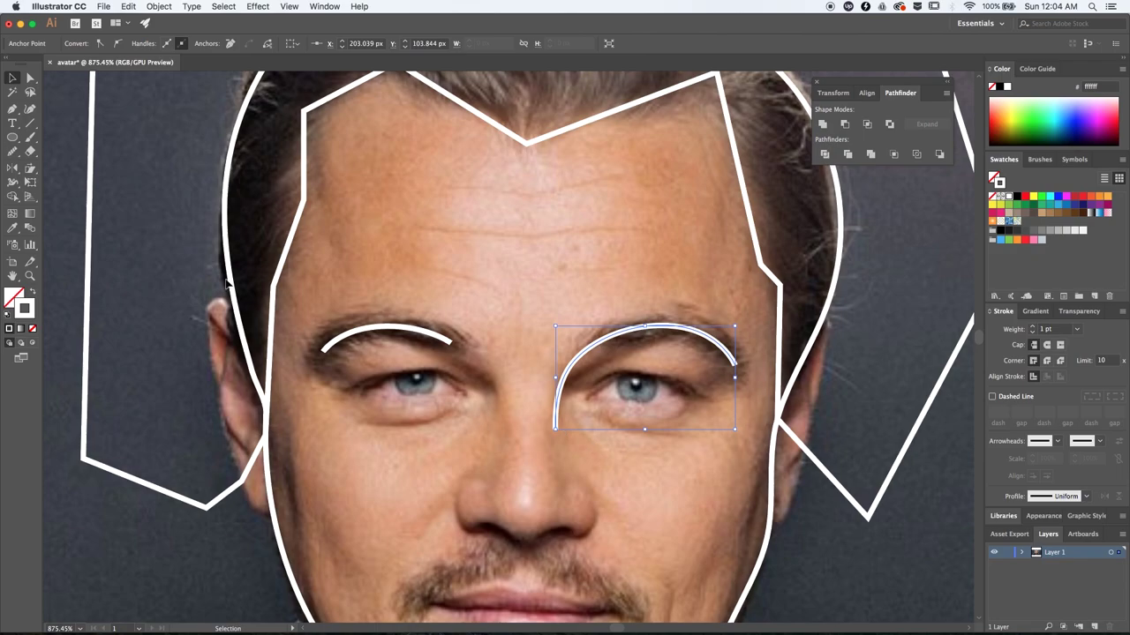
Step: Outline both irises with lower half circles about 8.2 px wide, removing a circle's top anchor and duplicating the arc onto the other eye
left_click(13, 138)
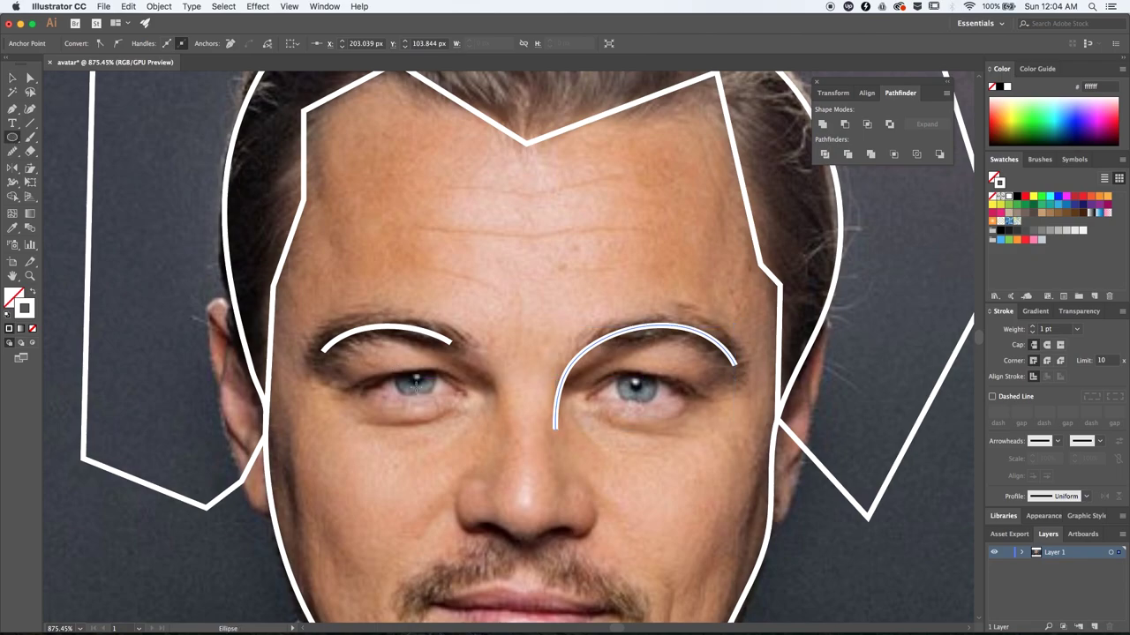
left_click_drag(415, 379, 436, 393)
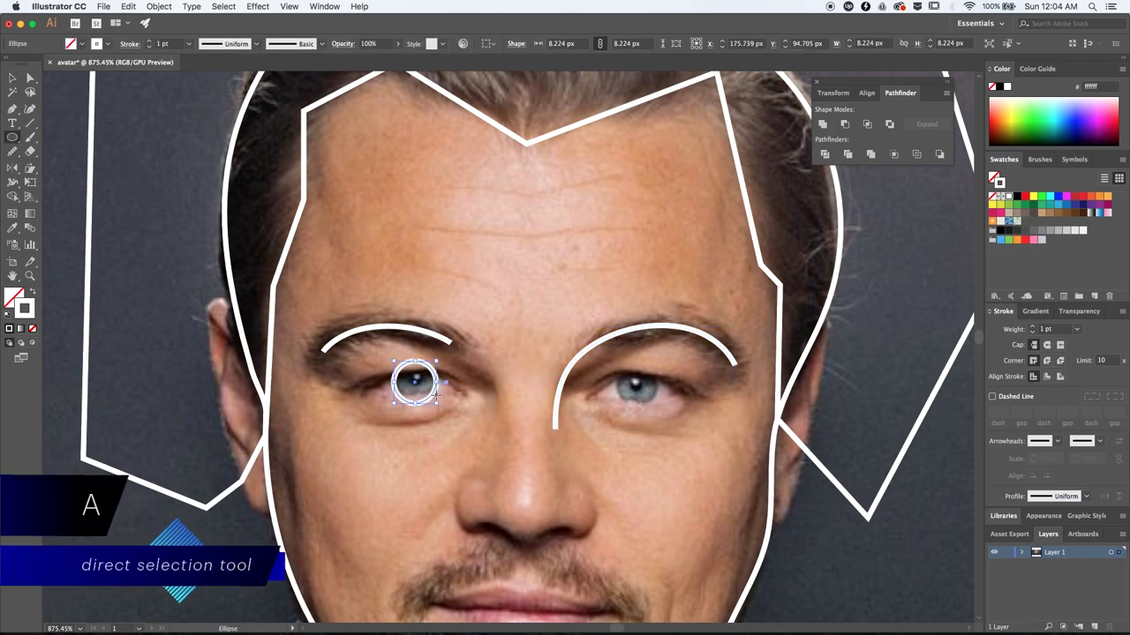
key("a")
left_click(415, 362)
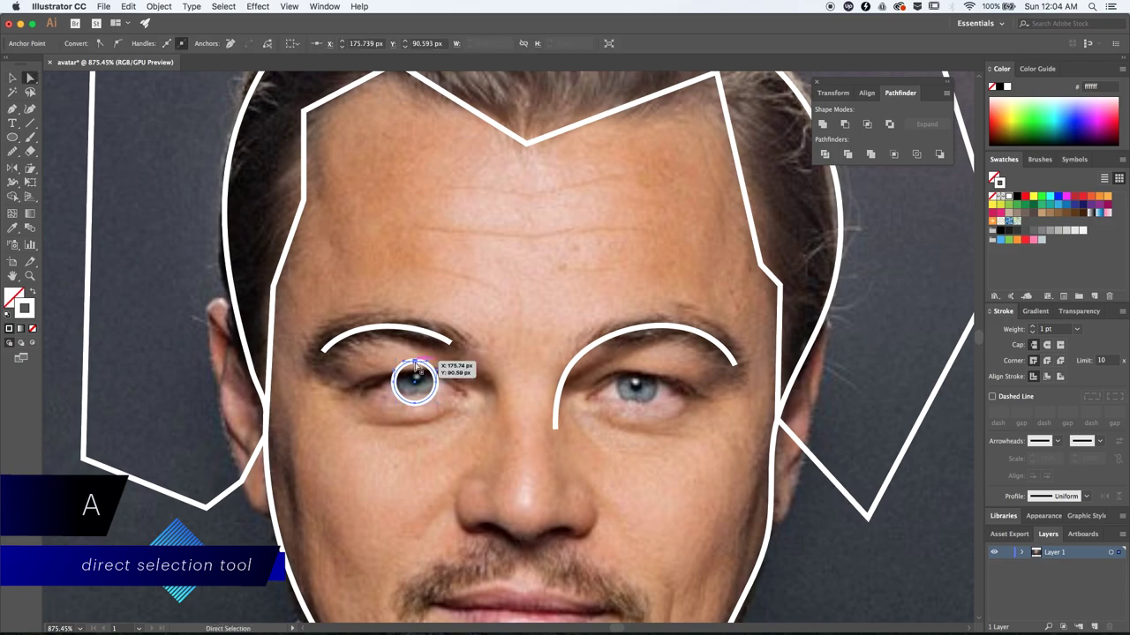
key("Delete")
key("v")
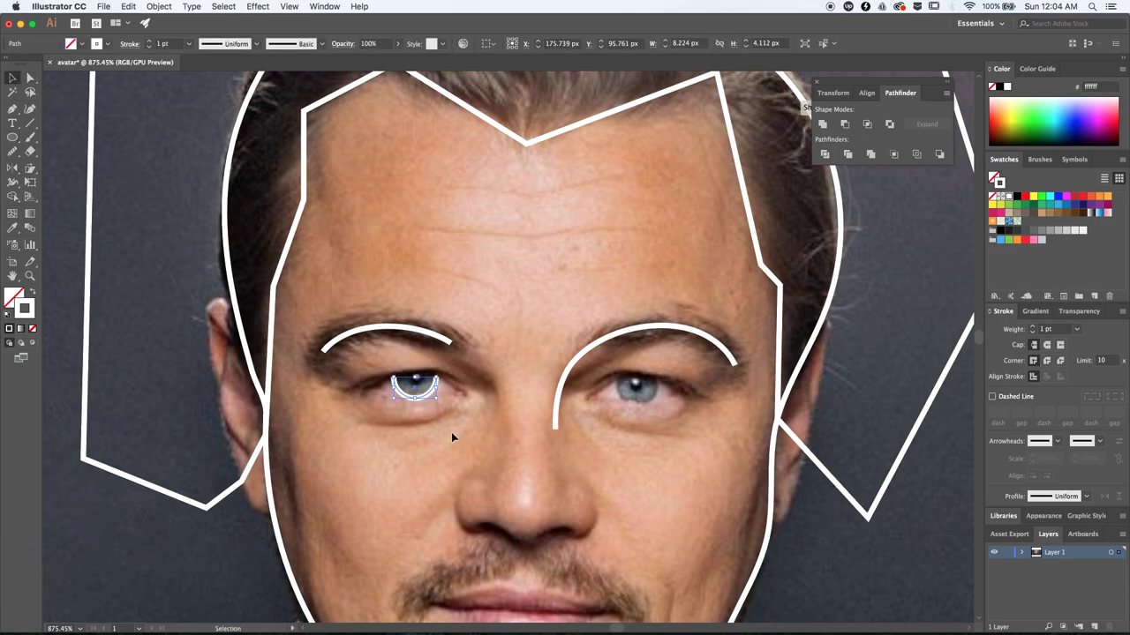
left_click_drag(431, 389, 654, 400)
Step: Trace the underside of the nose with an open wavy path about 24 px wide
left_click_drag(605, 500, 603, 409)
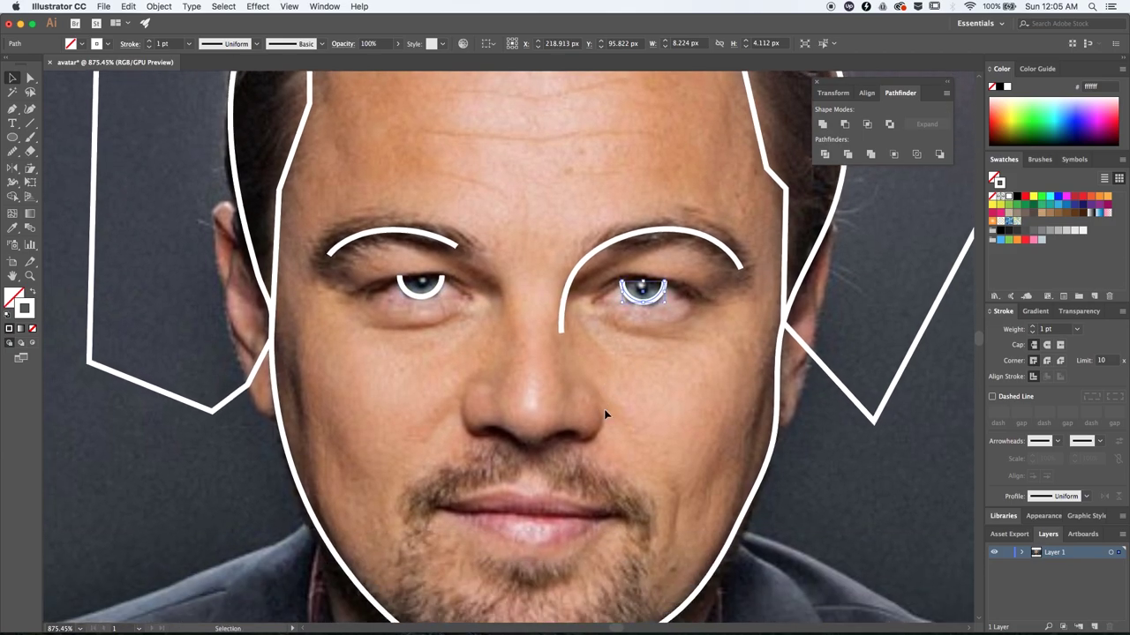
key("p")
left_click(469, 430)
mouse_move(529, 441)
left_mouse_down()
mouse_move(580, 431)
mouse_move(592, 339)
left_mouse_up()
left_click(595, 435)
key("Escape")
Step: Trace the goatee's outer edge as an open path about 46 px wide, from the jawline over the upper lip and back to the jawline
left_click(603, 535)
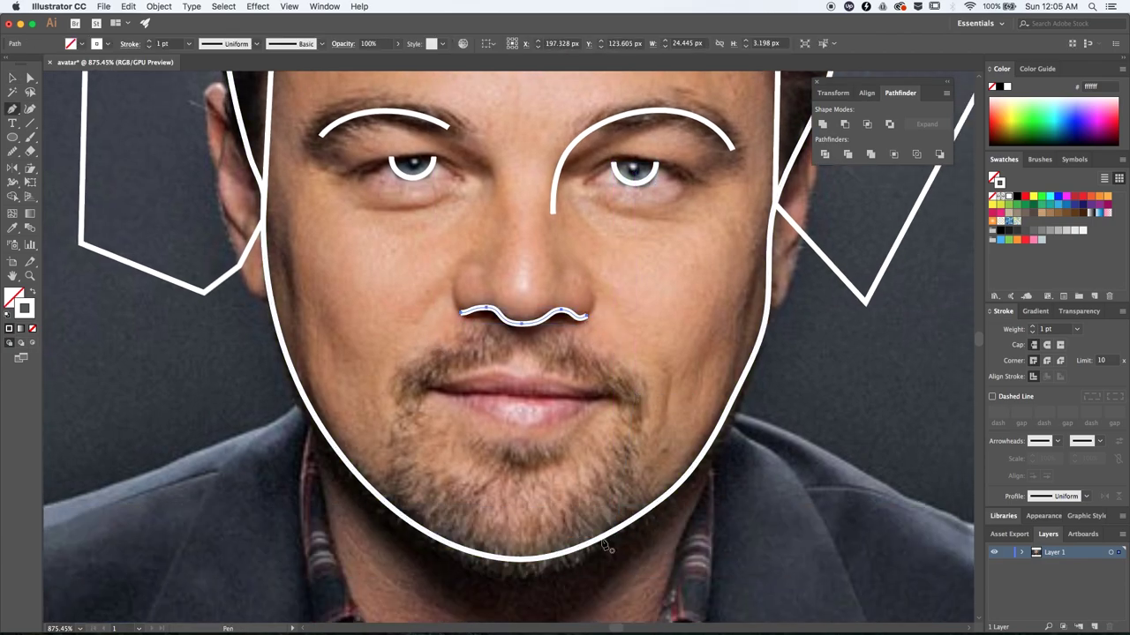
left_click(635, 401)
left_click_drag(521, 342, 476, 344)
left_click(405, 383)
left_click_drag(406, 519, 422, 556)
key("v")
Step: Draw an open curved line for the mouth between the lips
key("p")
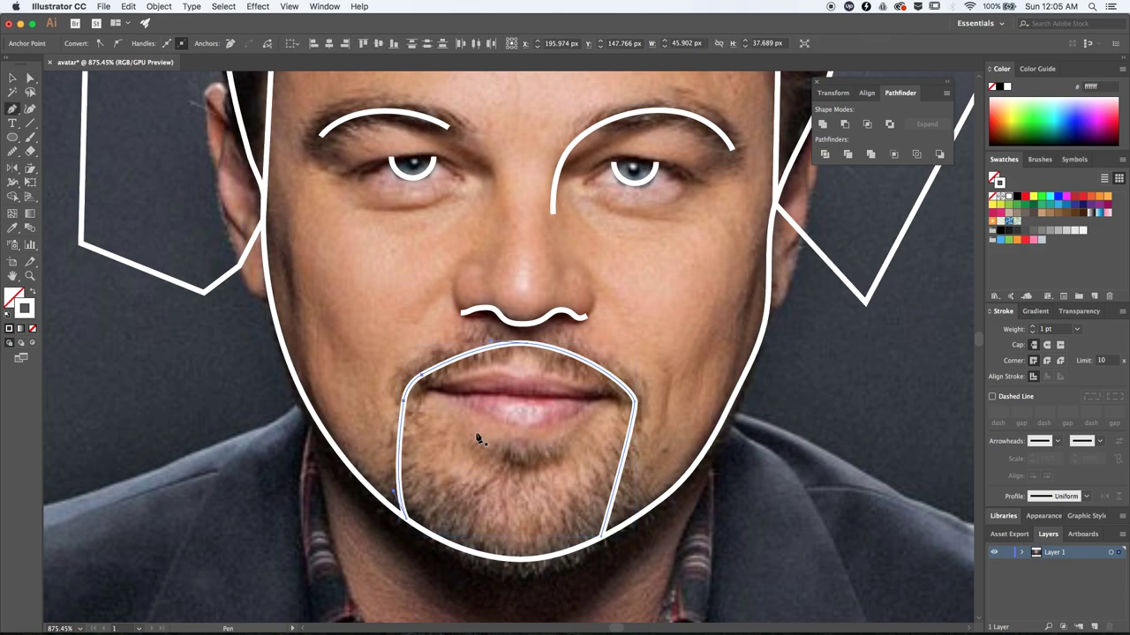
left_click(462, 391)
left_click_drag(582, 399, 629, 389)
key("Escape")
Step: Draw a short curve below the lower lip and two beard curves joining it to the sides of the goatee
left_click(473, 440)
left_click_drag(541, 449, 568, 438)
left_click(399, 447)
left_click_drag(454, 502, 584, 501)
left_click(514, 456)
left_click(531, 456)
left_click(625, 447)
key("v")
Step: Draw a curved open path around each ear, ending on the head outline
scroll(623, 444, "down", 3)
key("super+shift+a")
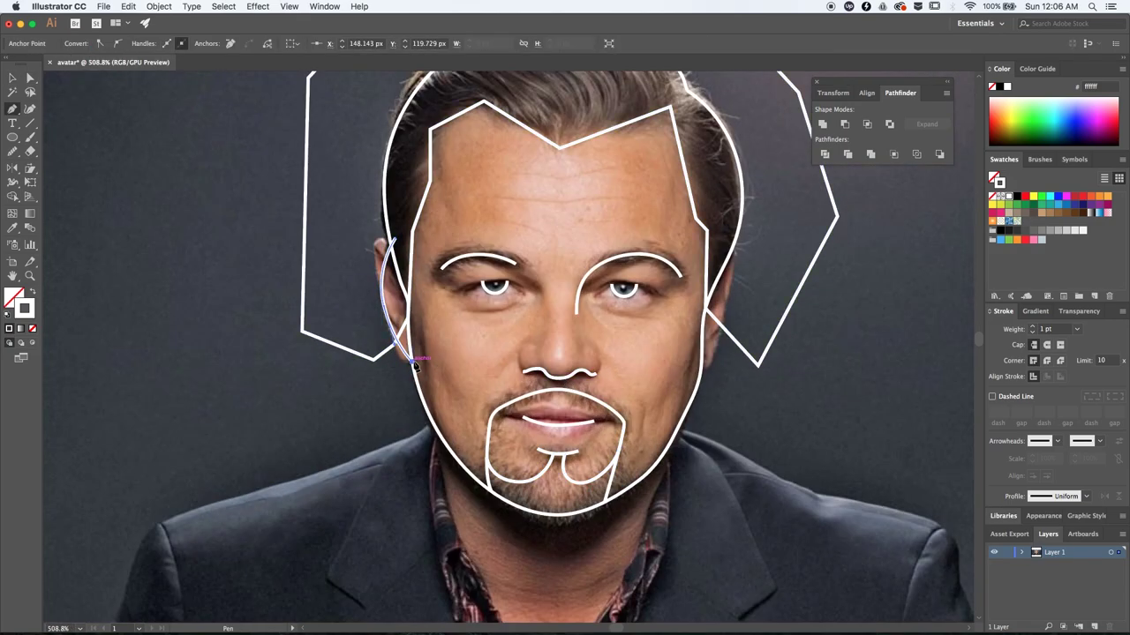
key("p")
left_click(703, 365)
key("v")
scroll(711, 400, "down", 2)
left_click_drag(711, 400, 700, 450)
Step: Copy the head outline together with the loose hair path and paste the copies in front
left_click(688, 448)
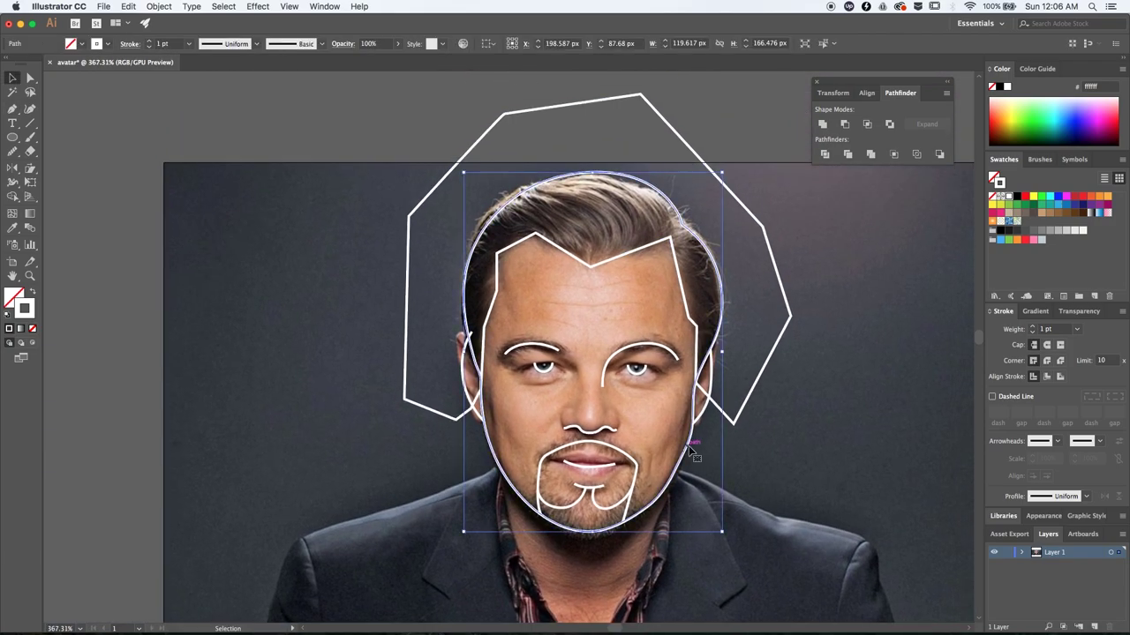
key("a")
key("v")
left_click(755, 389, "shift")
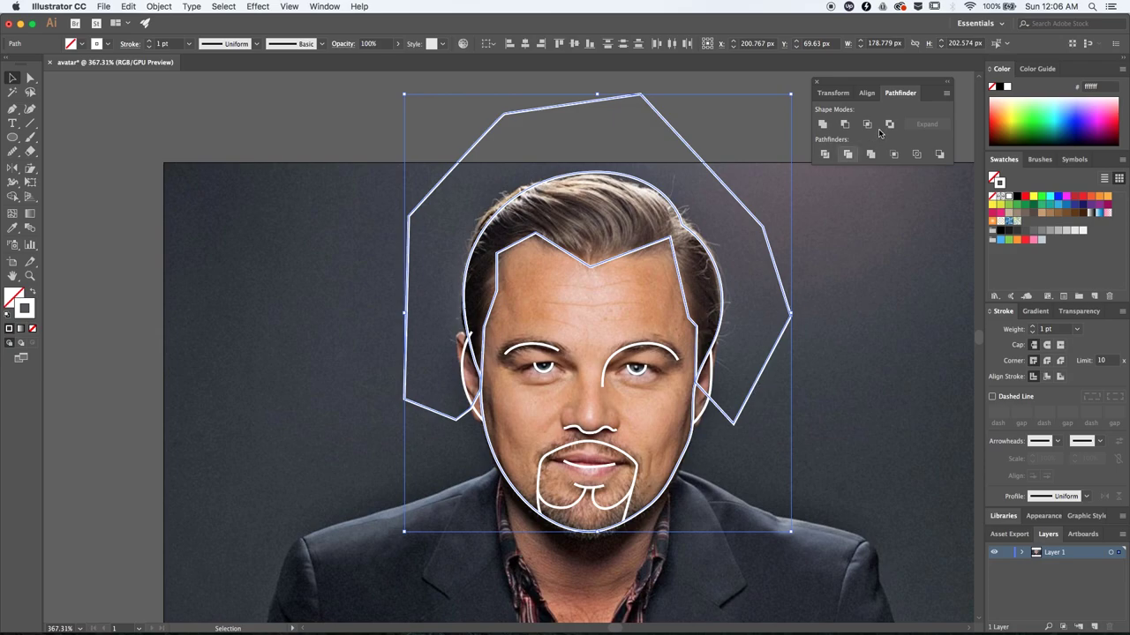
key("super+c")
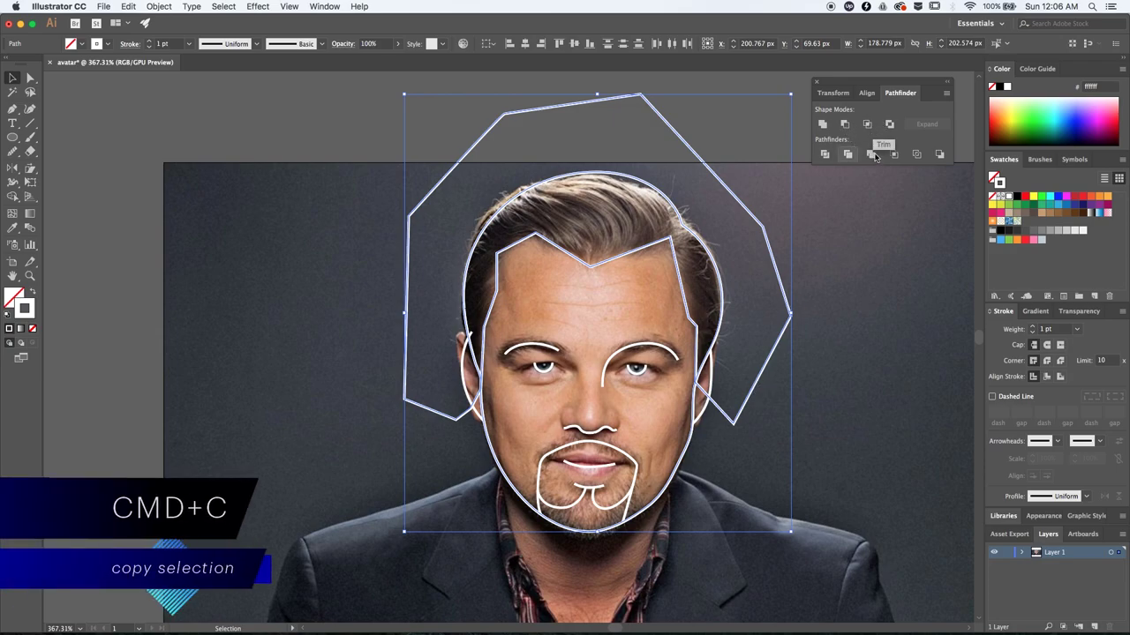
key("super+f")
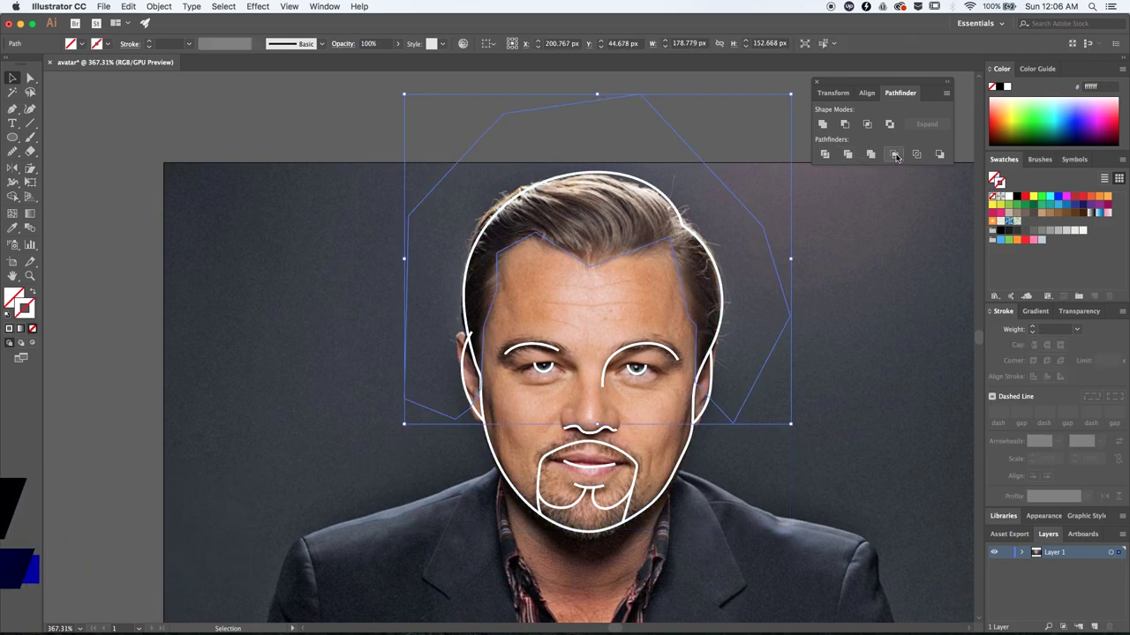
Step: Try to cut the hair shape out of the head outline with the Pathfinder Crop operation
left_click(893, 155)
left_click(815, 394)
double_click(749, 394)
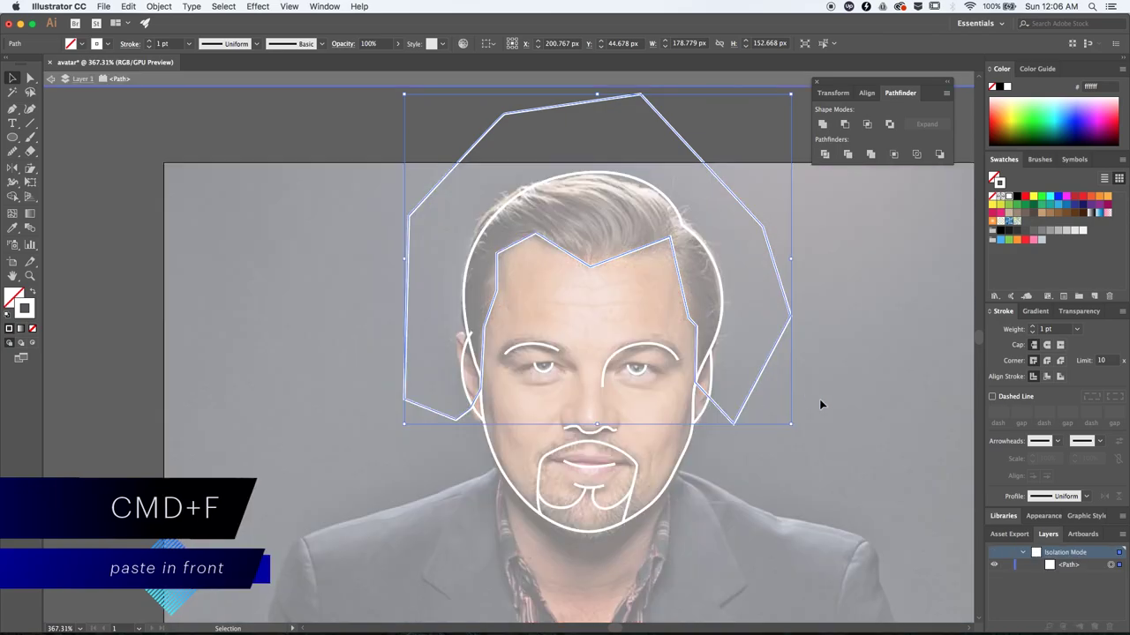
double_click(832, 404)
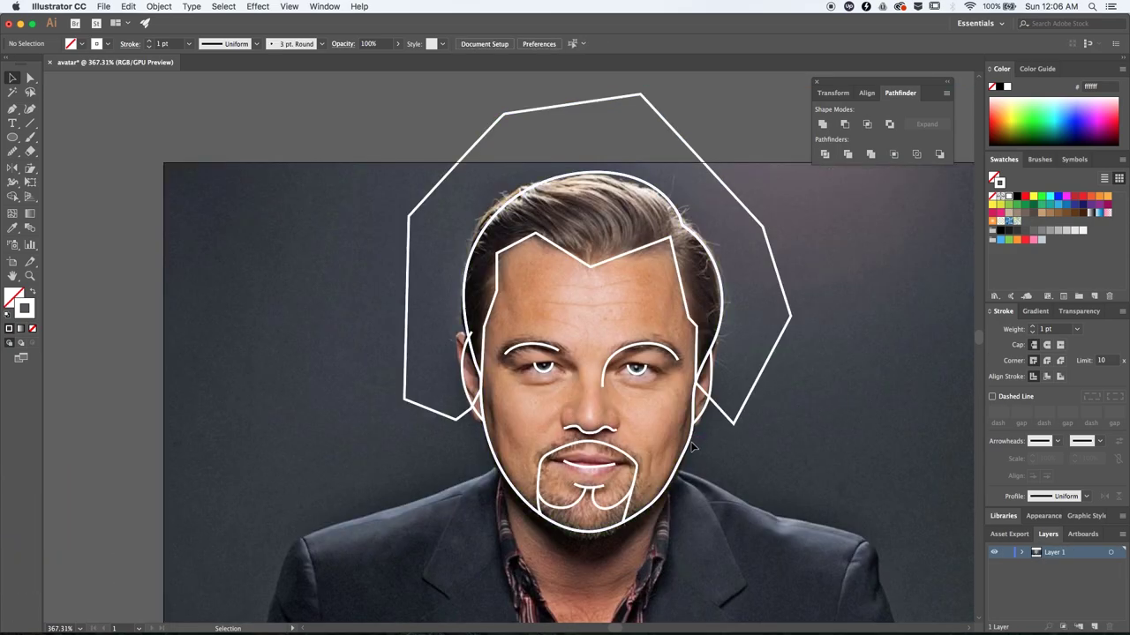
Step: Intersect the copied head outline and hair path into one hair shape and fill it with light grey #b3b3b3
left_click(763, 385)
key("a")
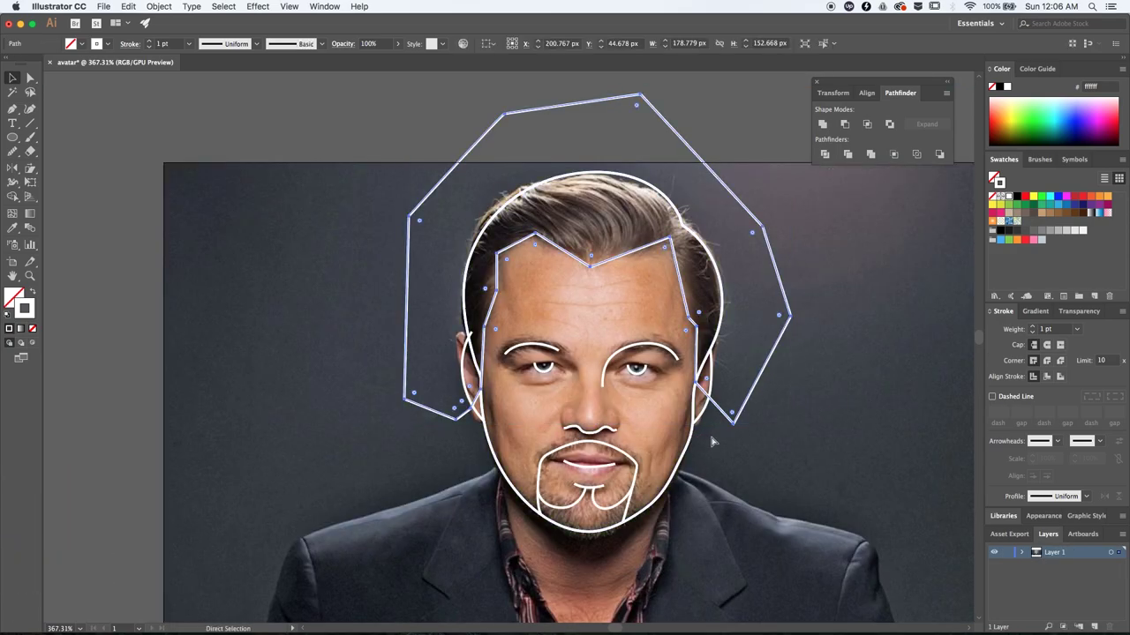
key("v")
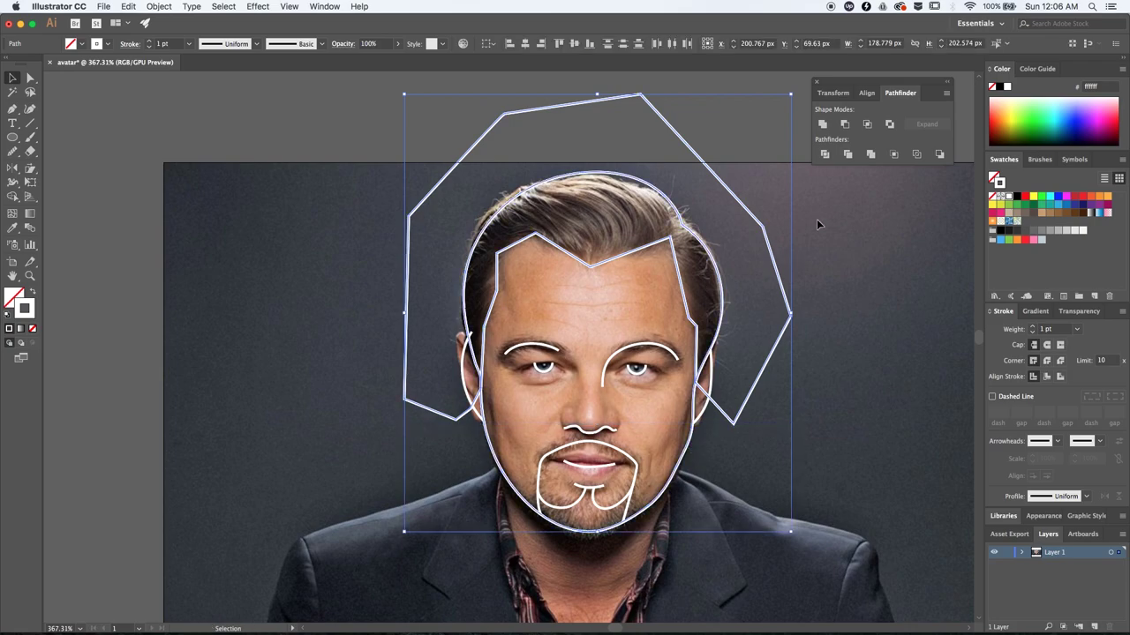
left_click(867, 125)
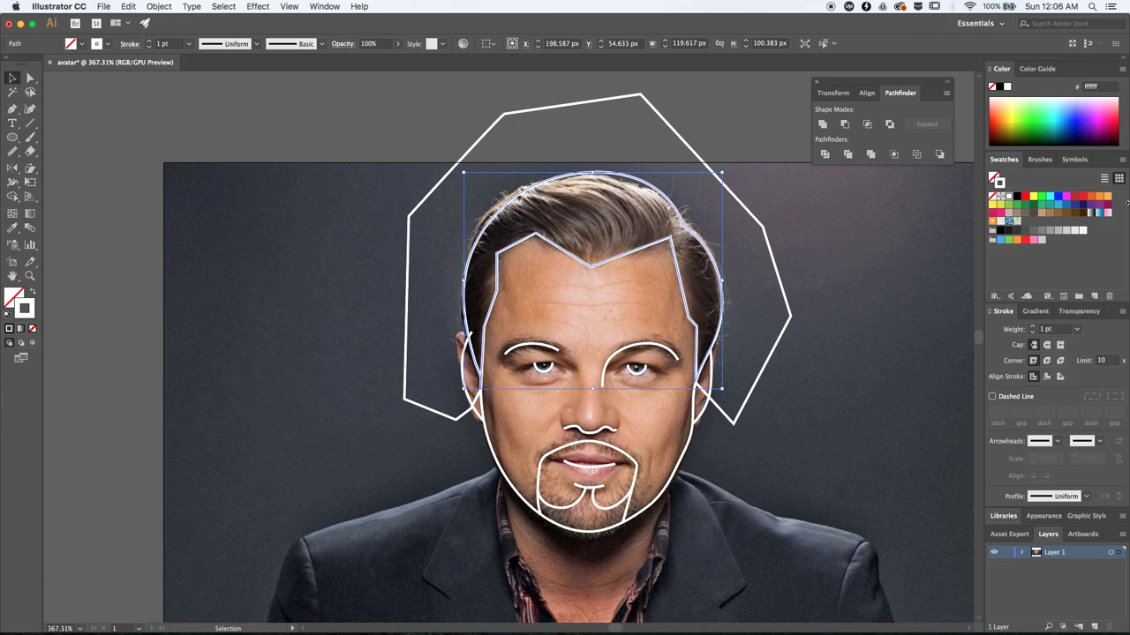
left_click(1057, 233)
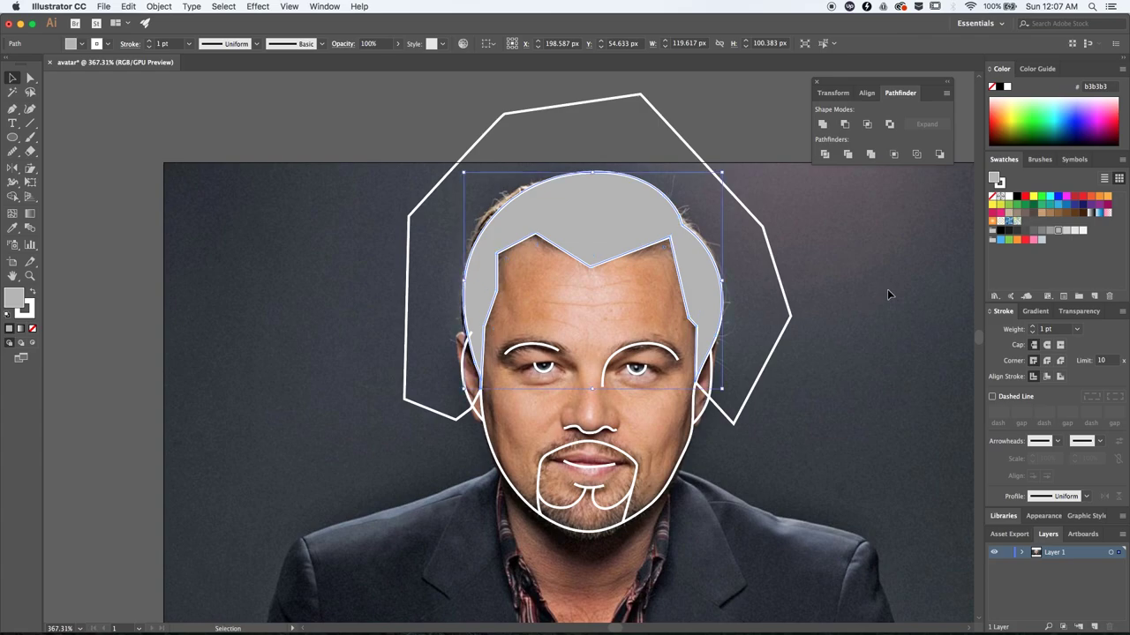
Step: Intersect the remaining loose hair path with the head outline to trim away its parts outside the head
left_click(746, 403)
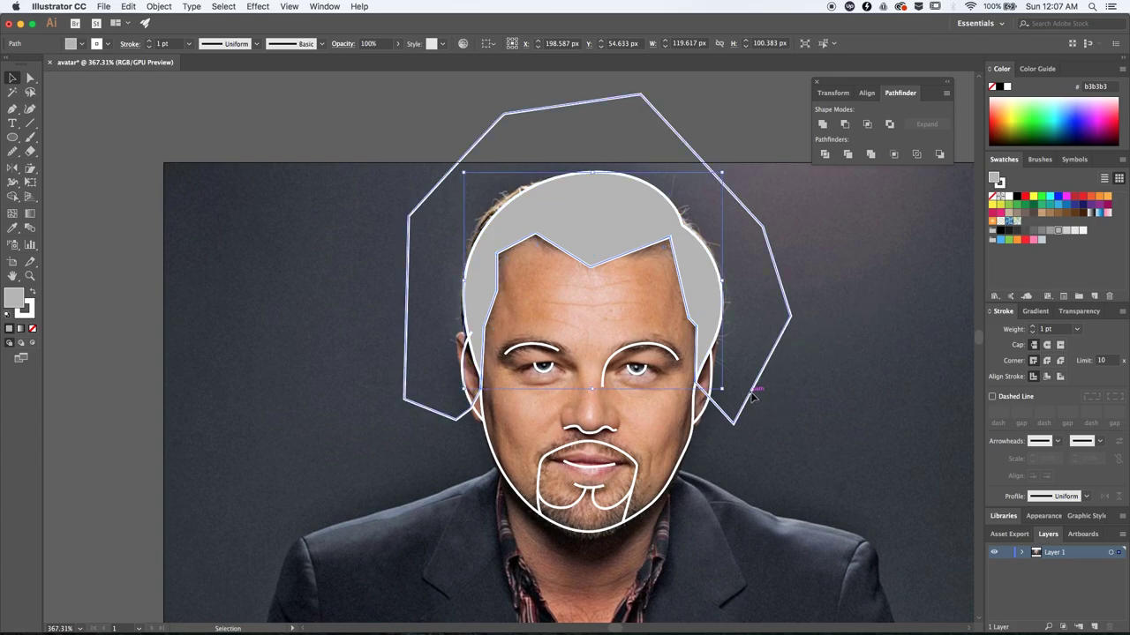
left_click(690, 444)
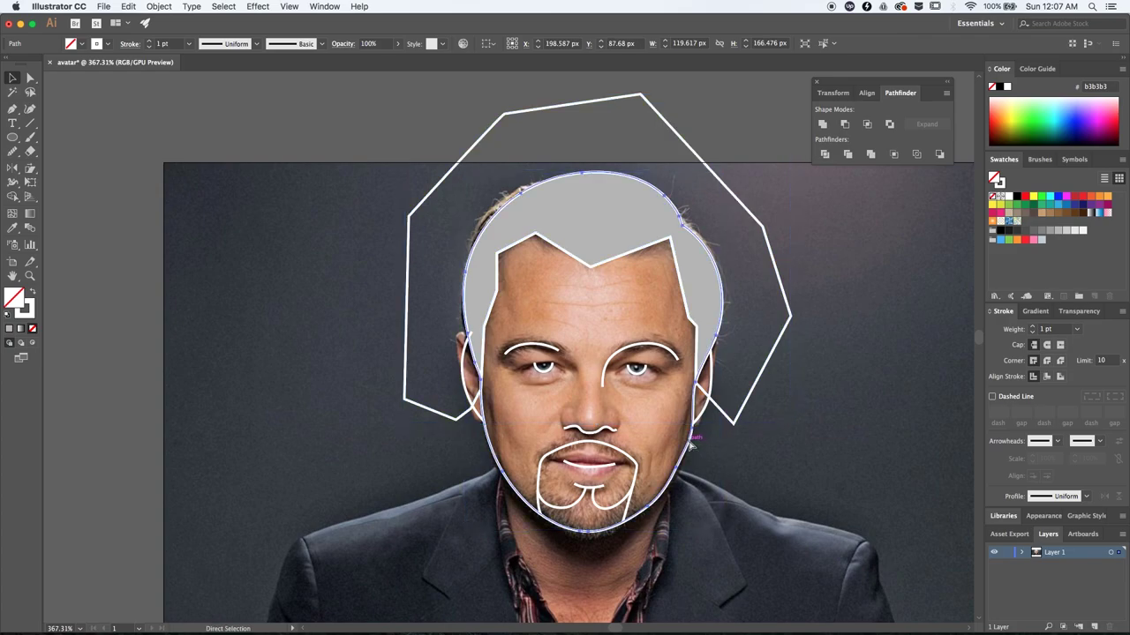
key("v")
left_click(747, 403)
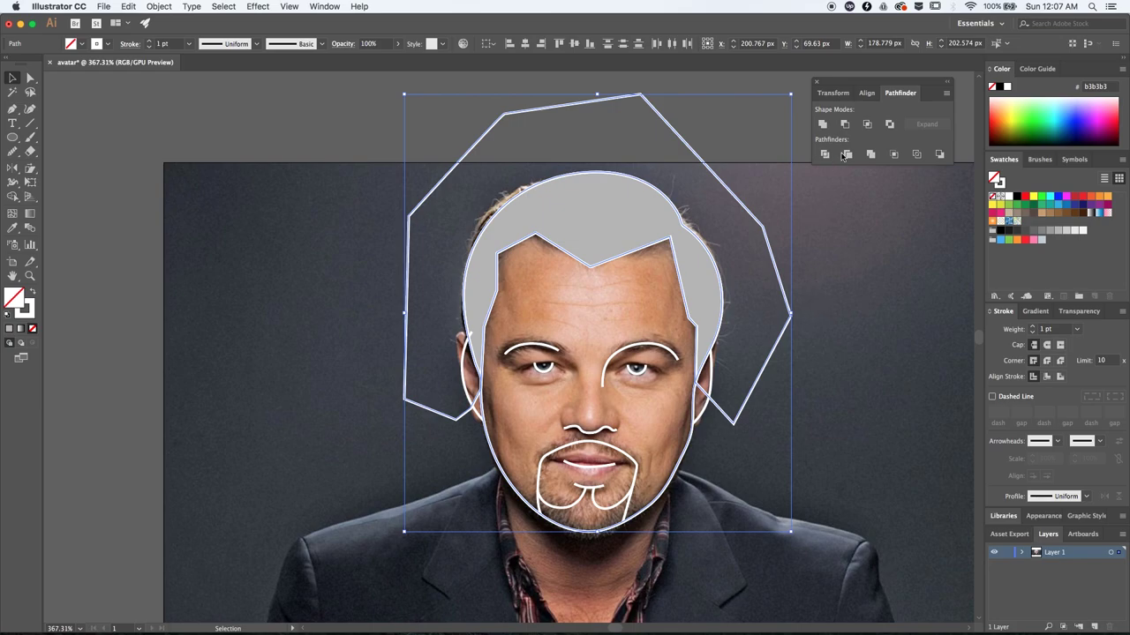
left_click(866, 125)
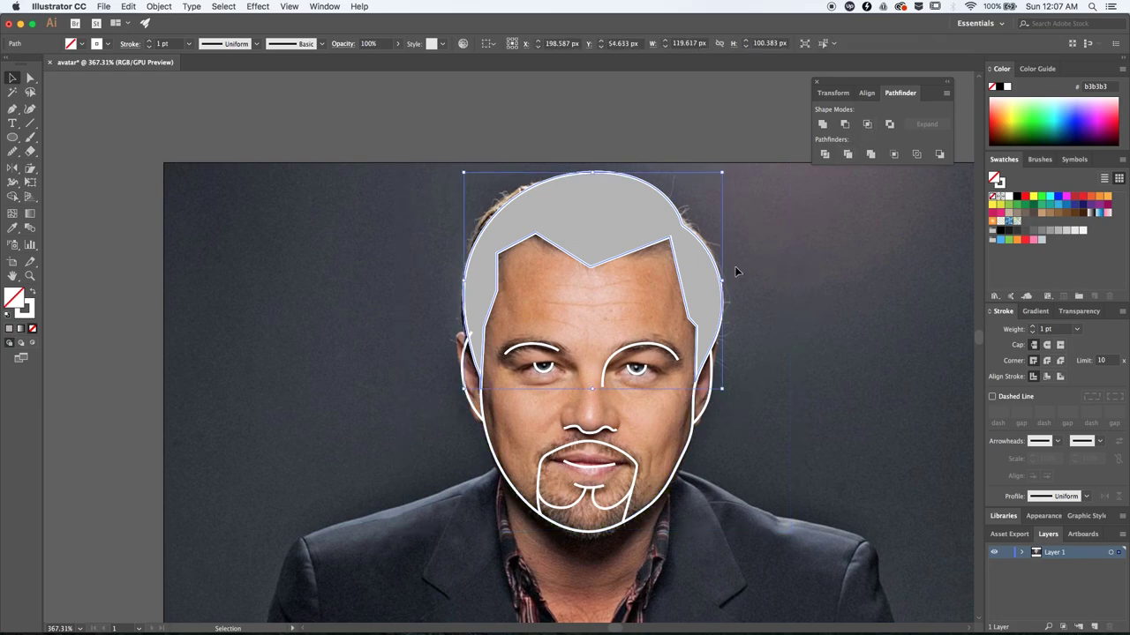
key("super+z")
key("super+shift+z")
Step: Give all the traced paths a 4 pt stroke with round corners and round caps
left_click_drag(745, 532, 507, 339)
key("super+a")
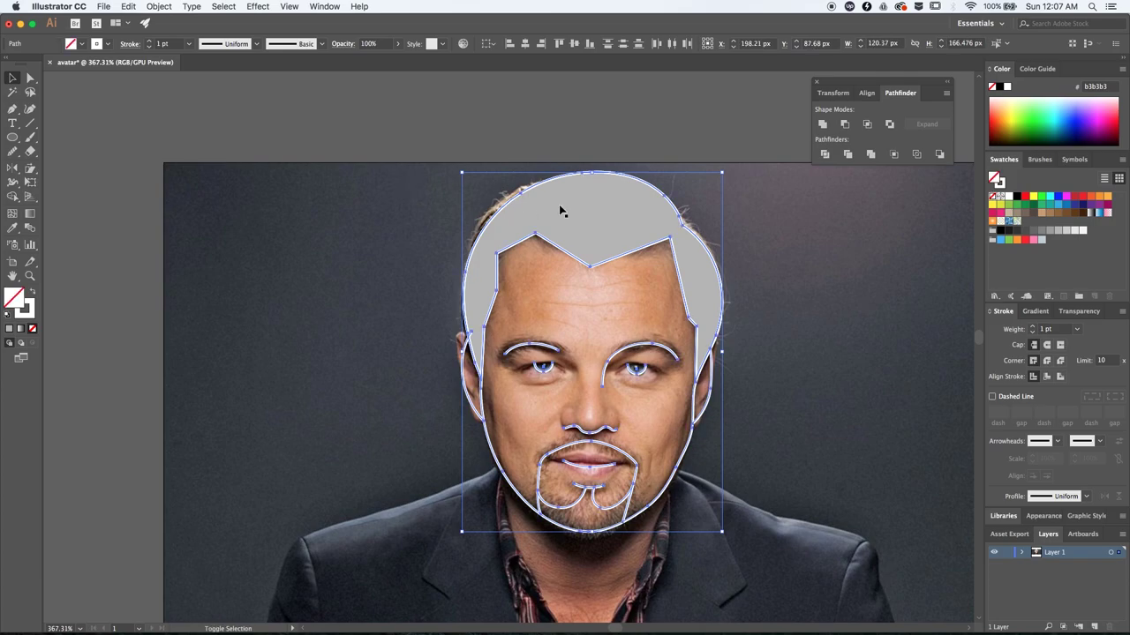
left_click(151, 41)
left_click(151, 41)
left_click(151, 42)
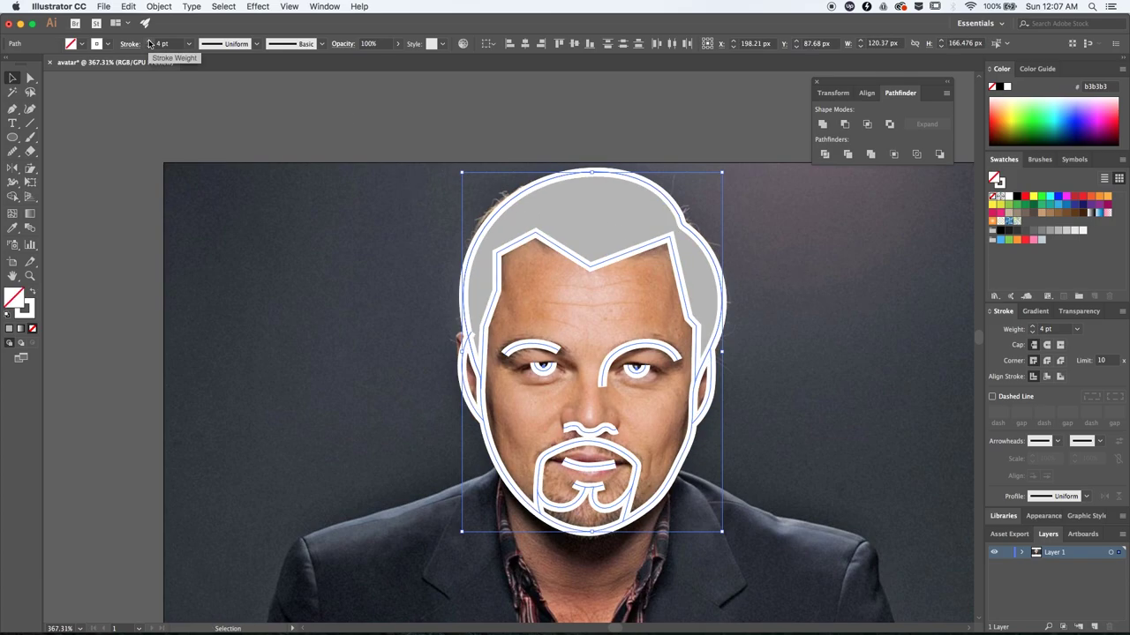
left_click(1047, 362)
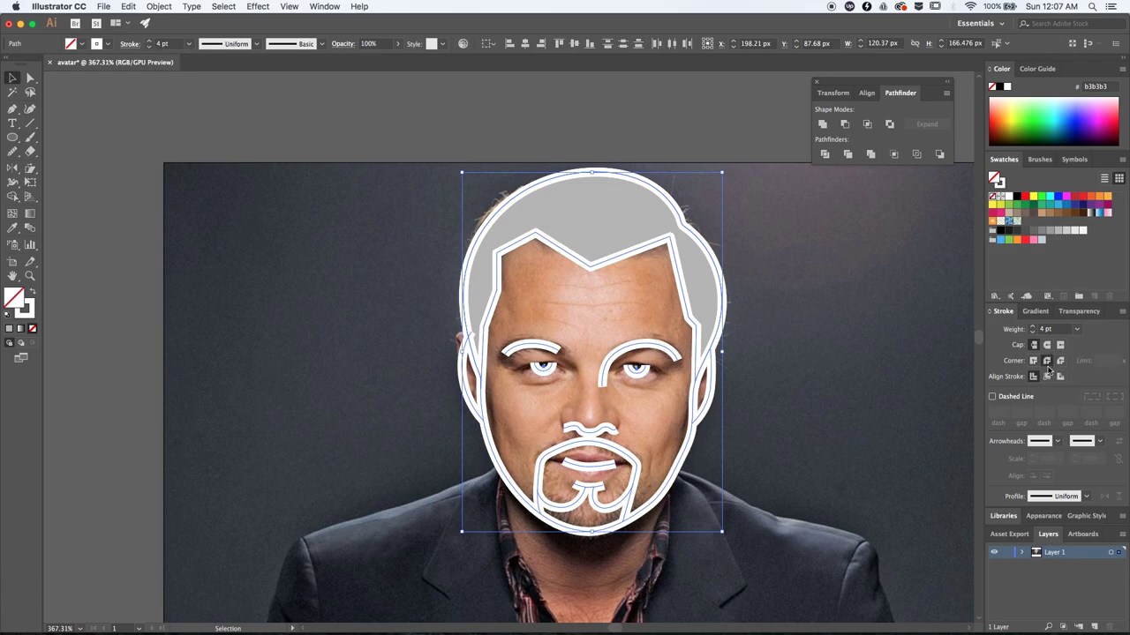
left_click(1047, 348)
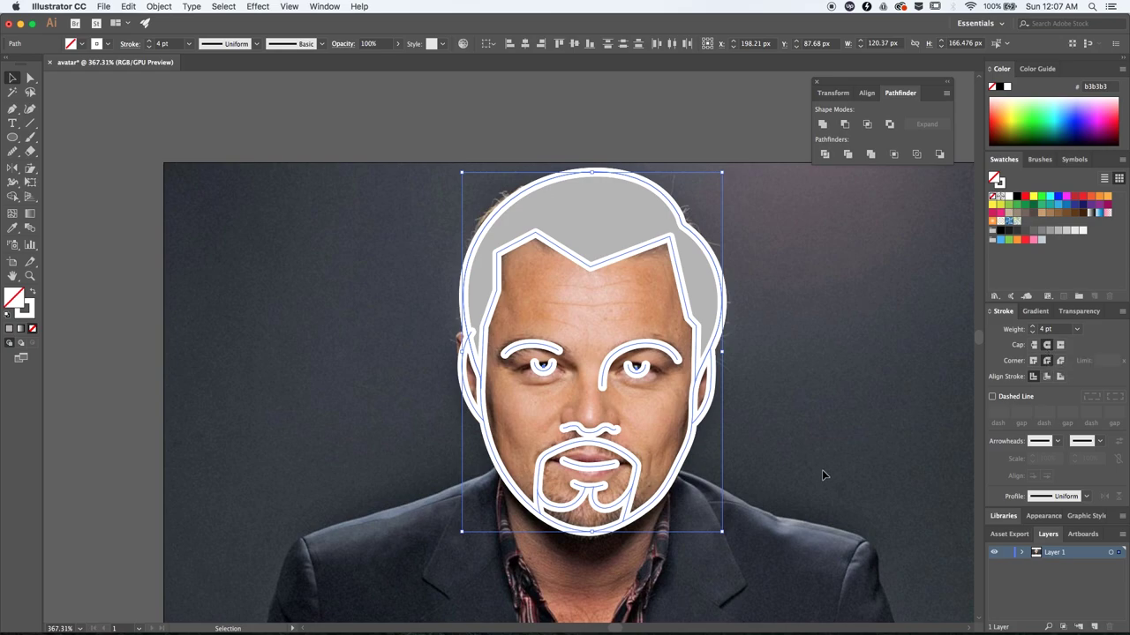
Step: Move the whole traced avatar off the photo to the empty canvas on the photo's left side
scroll(733, 511, "down", 5, "alt")
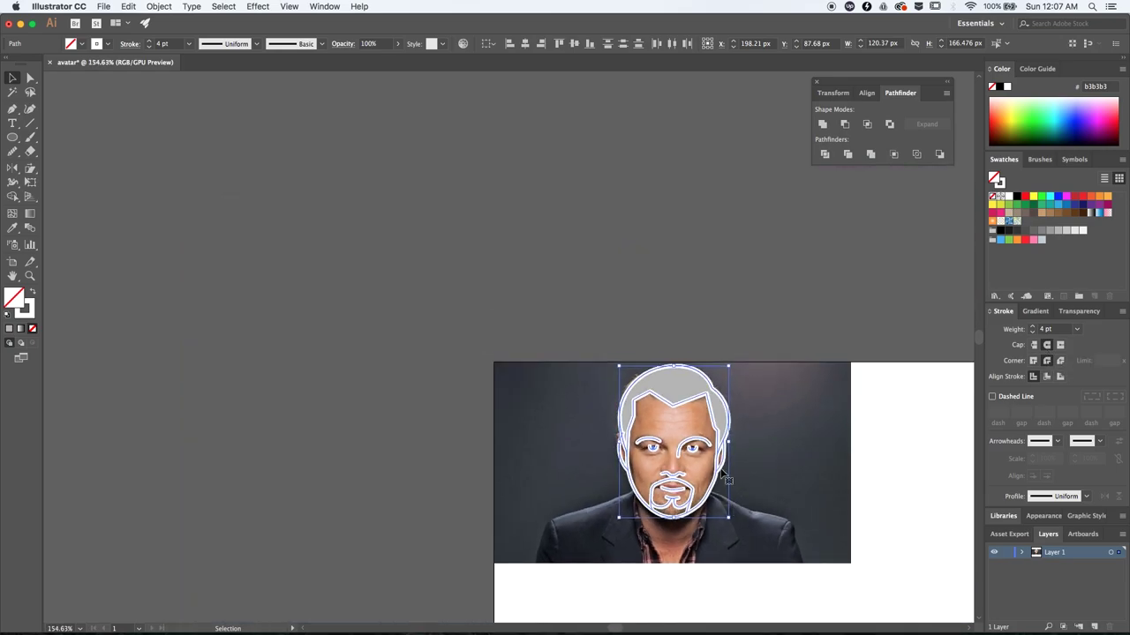
left_click_drag(722, 420, 460, 418)
key("super+z")
left_click_drag(529, 327, 659, 434)
left_click(660, 438)
left_click_drag(677, 389, 413, 393)
left_click(520, 436)
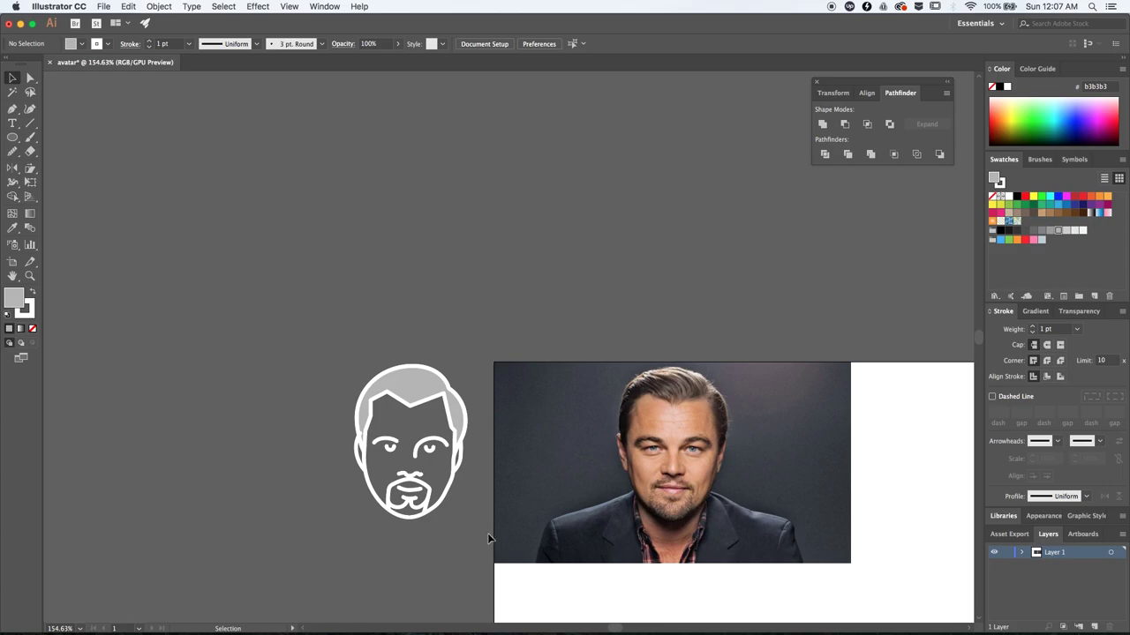
Step: Adjust the anchor at the goatee's lower right end, where it meets the jawline, with the Direct Selection tool
scroll(408, 532, "up", 5)
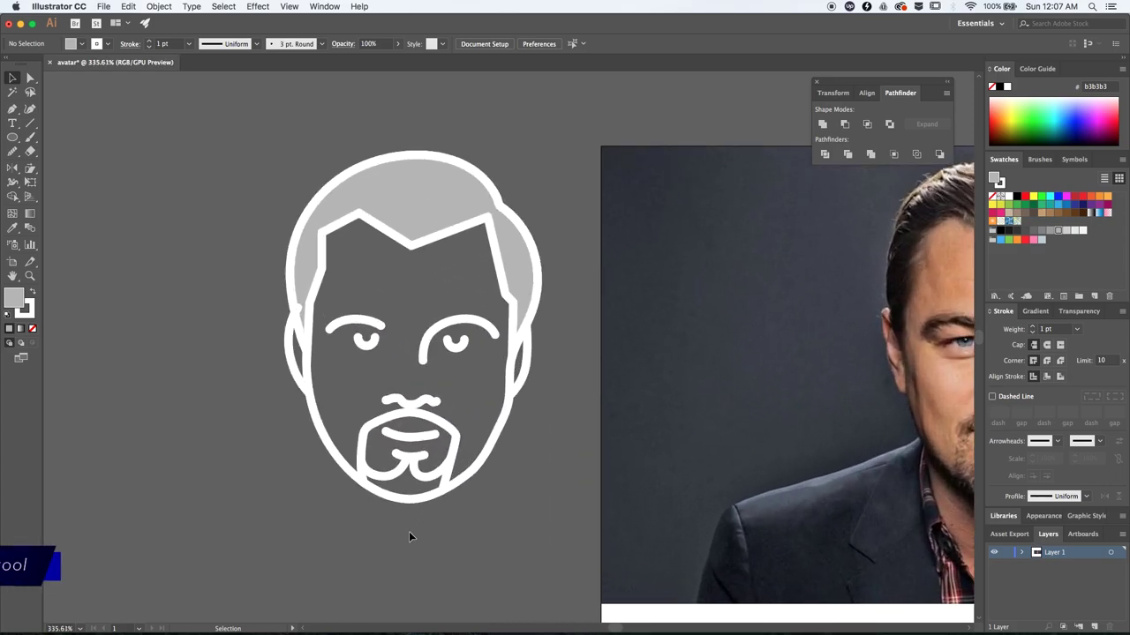
key("a")
left_click_drag(446, 485, 462, 447)
left_click(446, 472)
key("v")
left_click(466, 553)
Step: Move the upper anchor of the avatar's left ear outline slightly down so it meets the edge of the head outline
scroll(466, 552, "down", 5)
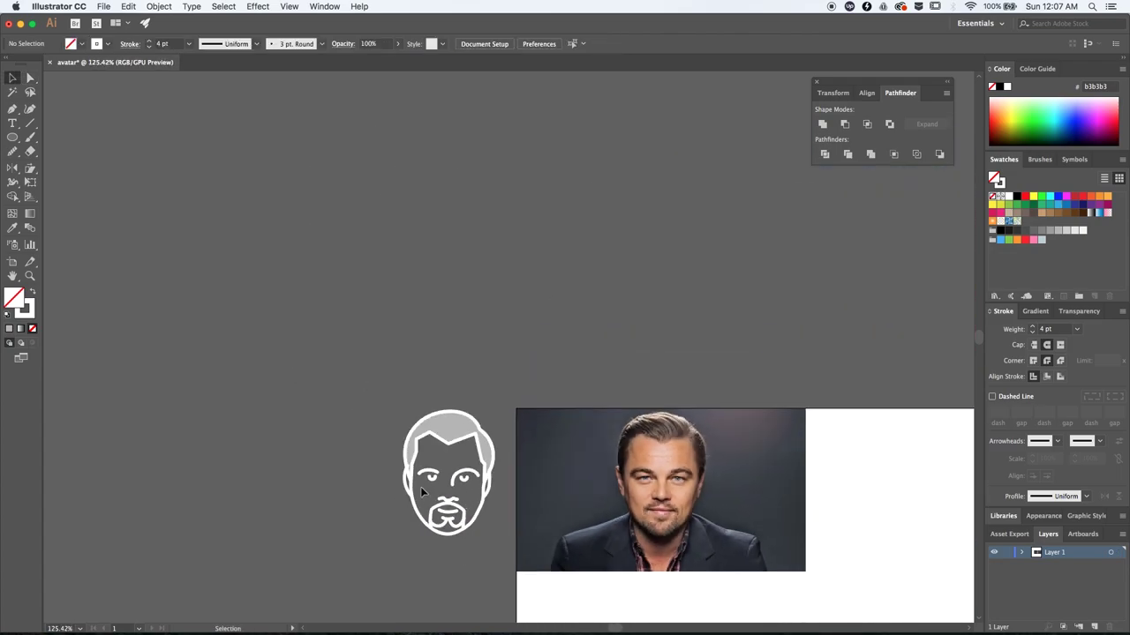
scroll(466, 552, "up", 5)
key("a")
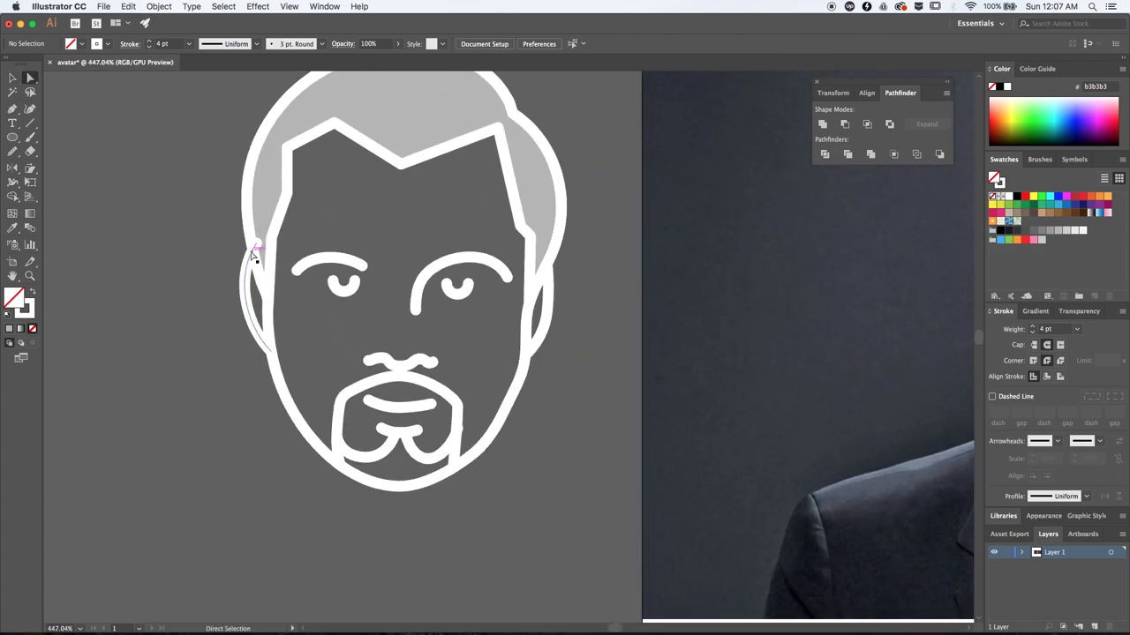
left_click_drag(256, 246, 257, 254)
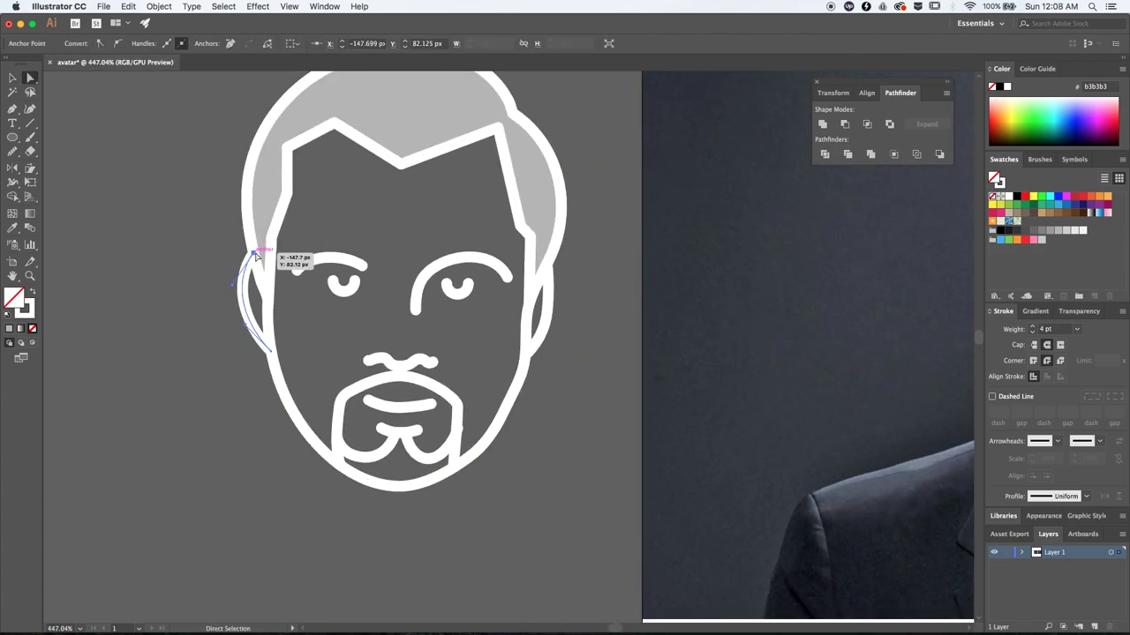
Step: Round the hairline outline's corners at the left temple, left peak and upper right with the Direct Selection tool's live corners, about 5.7 px on the left
key("v")
scroll(256, 254, "down", 2)
scroll(256, 253, "down", 4)
left_click(305, 426)
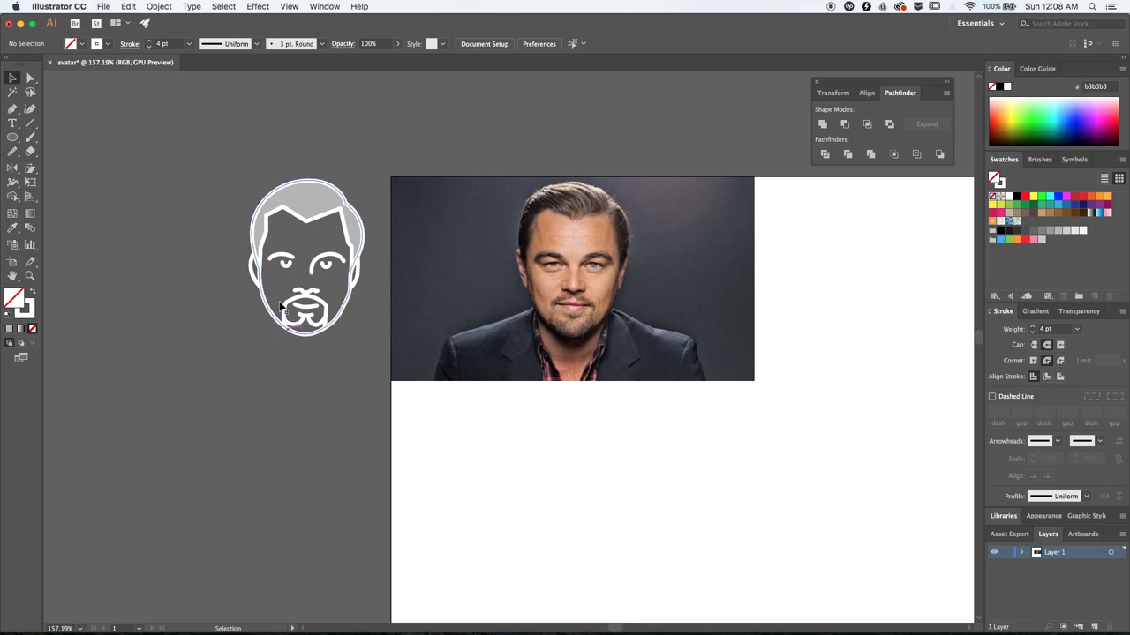
scroll(273, 278, "up", 4)
key("a")
left_click(343, 108)
left_click_drag(291, 136, 360, 157)
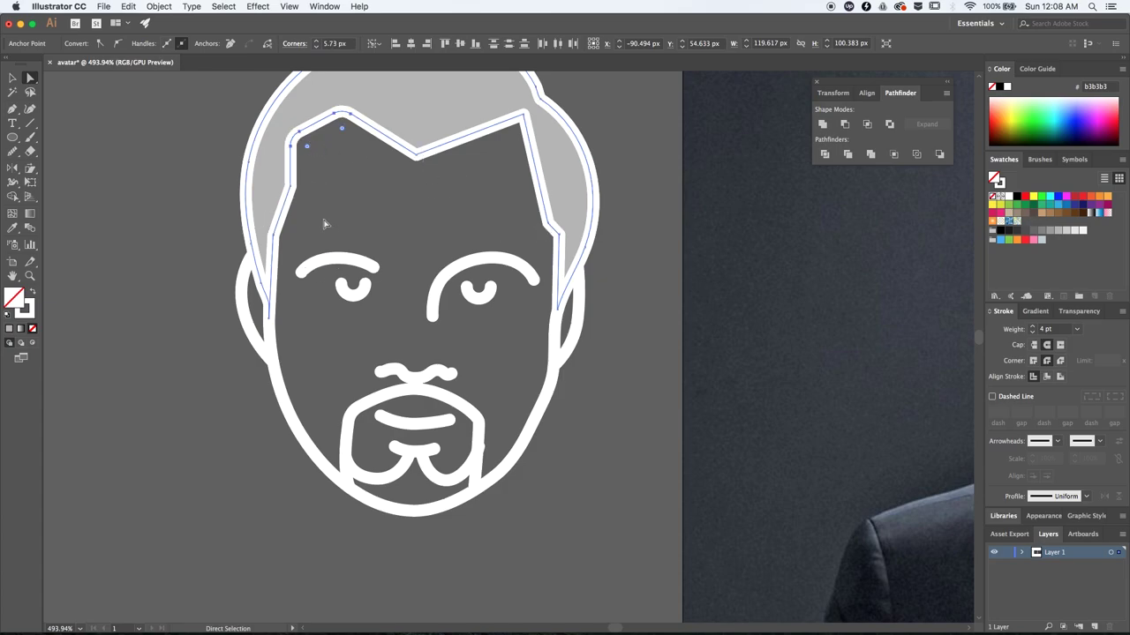
left_click(527, 115)
left_click_drag(520, 118, 520, 144)
Step: Round the upper right hairline corner of the grey hair fill to match the outline and remove the fill shape's stroke
left_click(528, 116)
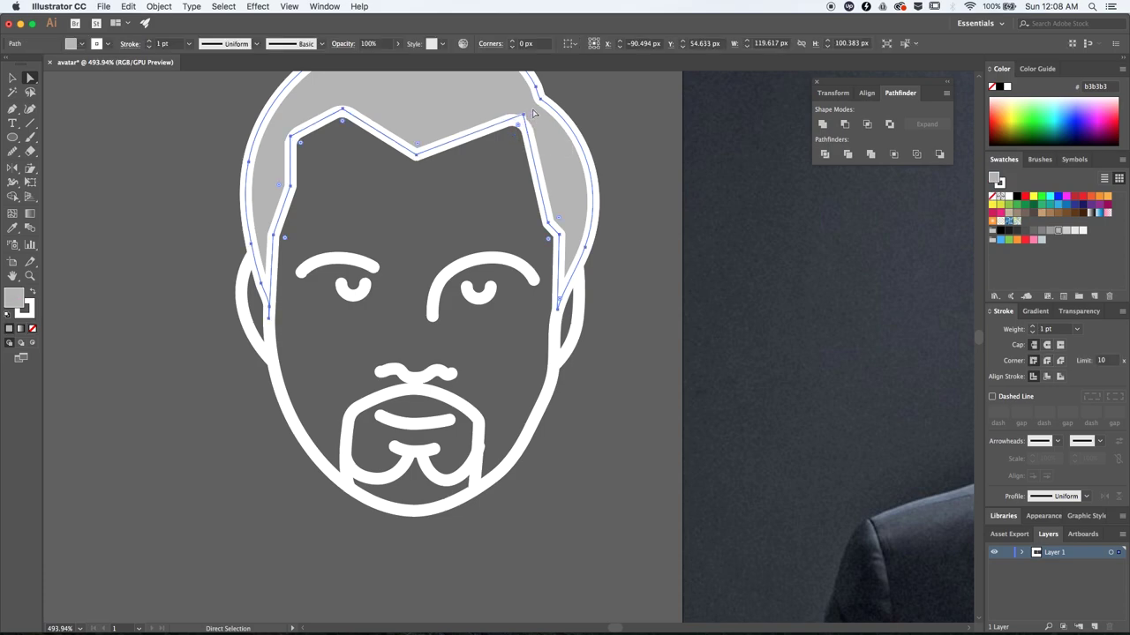
left_click(524, 116)
left_click_drag(519, 133, 518, 146)
key("v")
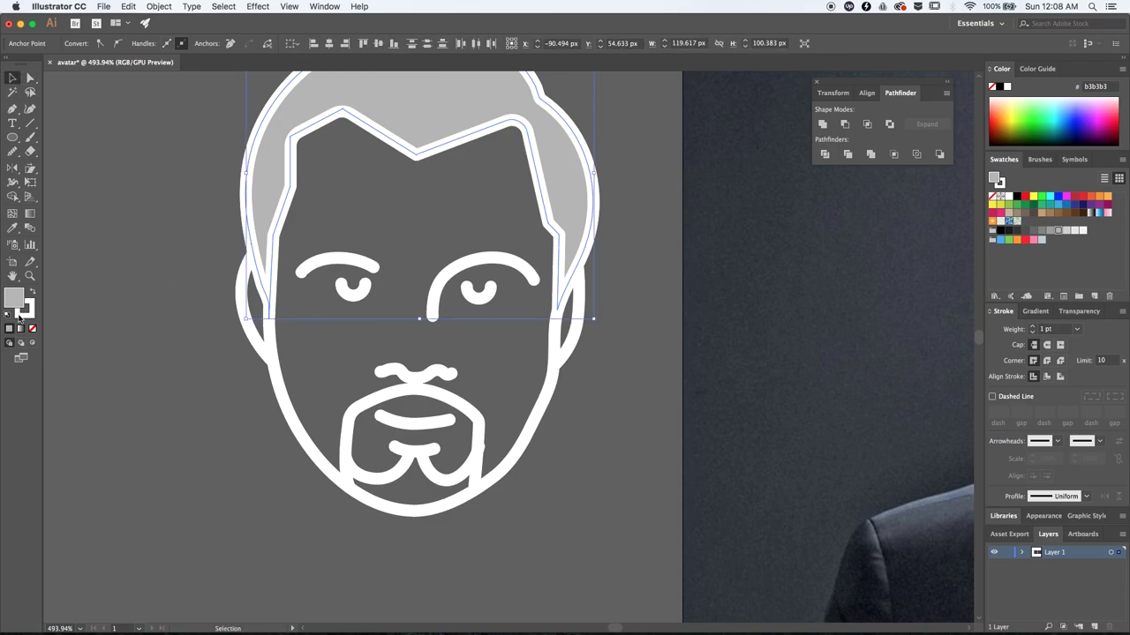
left_click(32, 328)
left_click(190, 379)
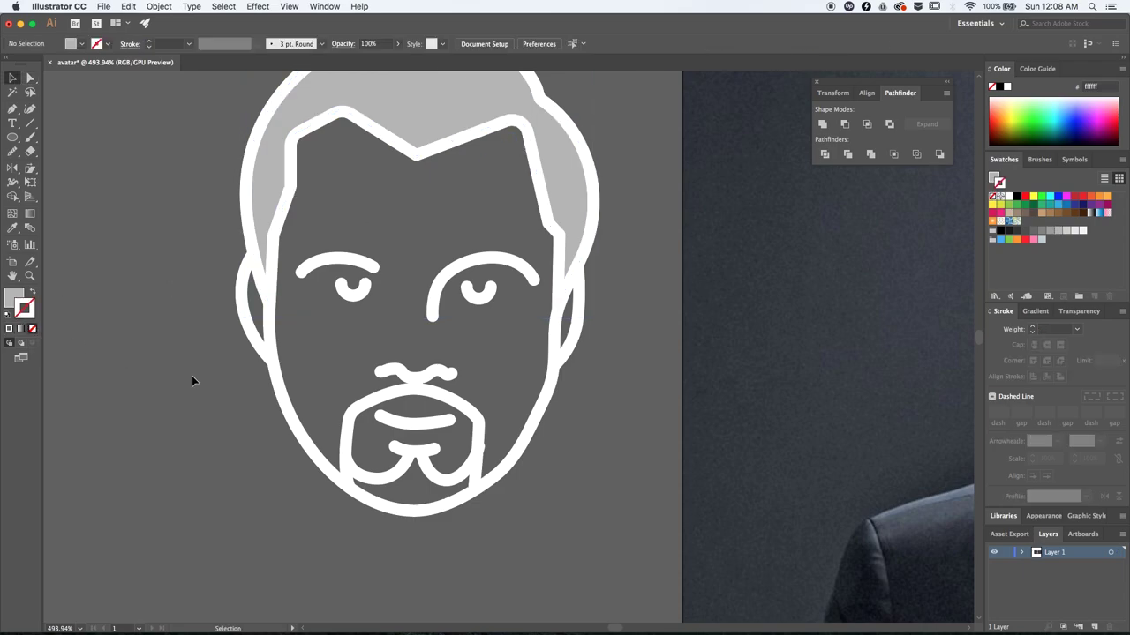
Step: Move the right end anchor of the goatee's lower curve slightly inward and up so it merges with the goatee's side line
scroll(191, 375, "down", 5)
scroll(298, 432, "up", 5)
key("a")
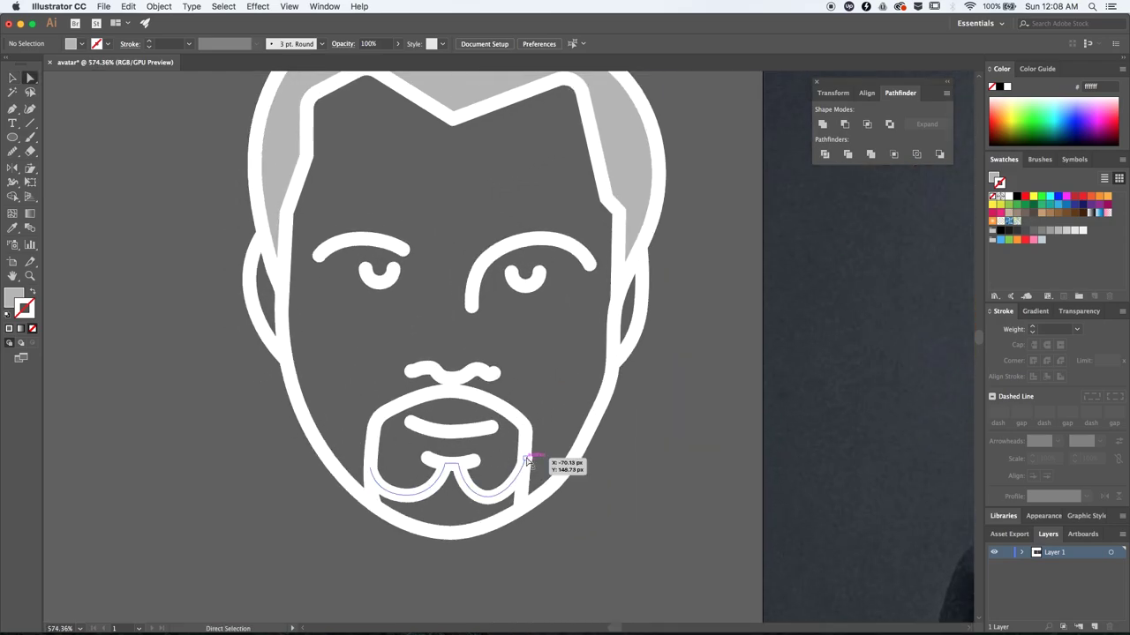
left_click(528, 460)
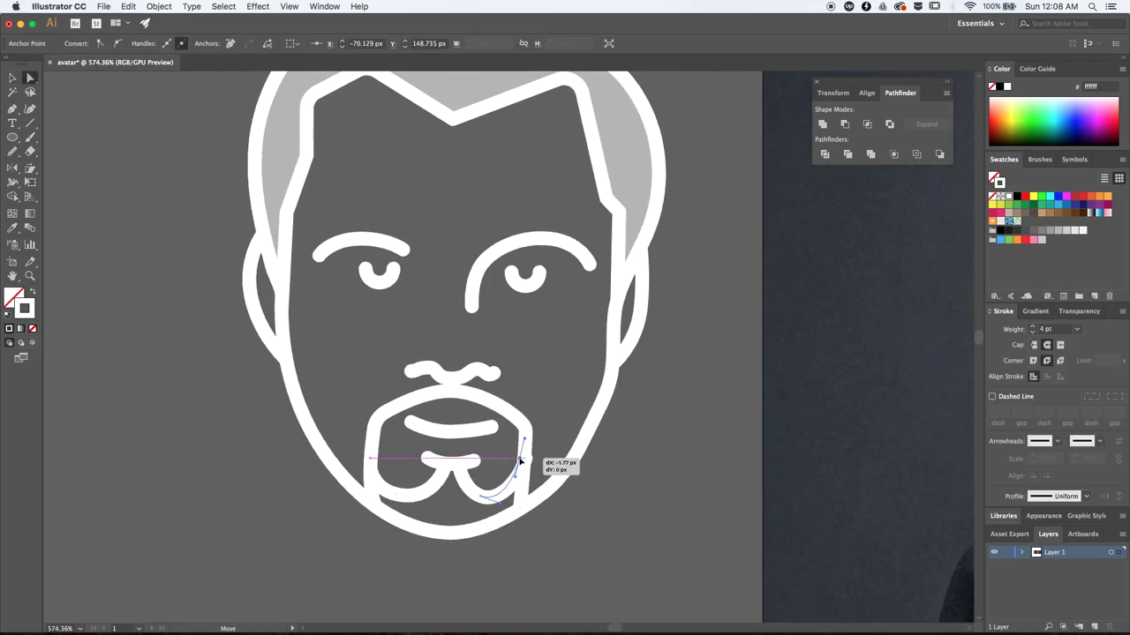
scroll(523, 462, "up", 2)
scroll(523, 462, "up", 2)
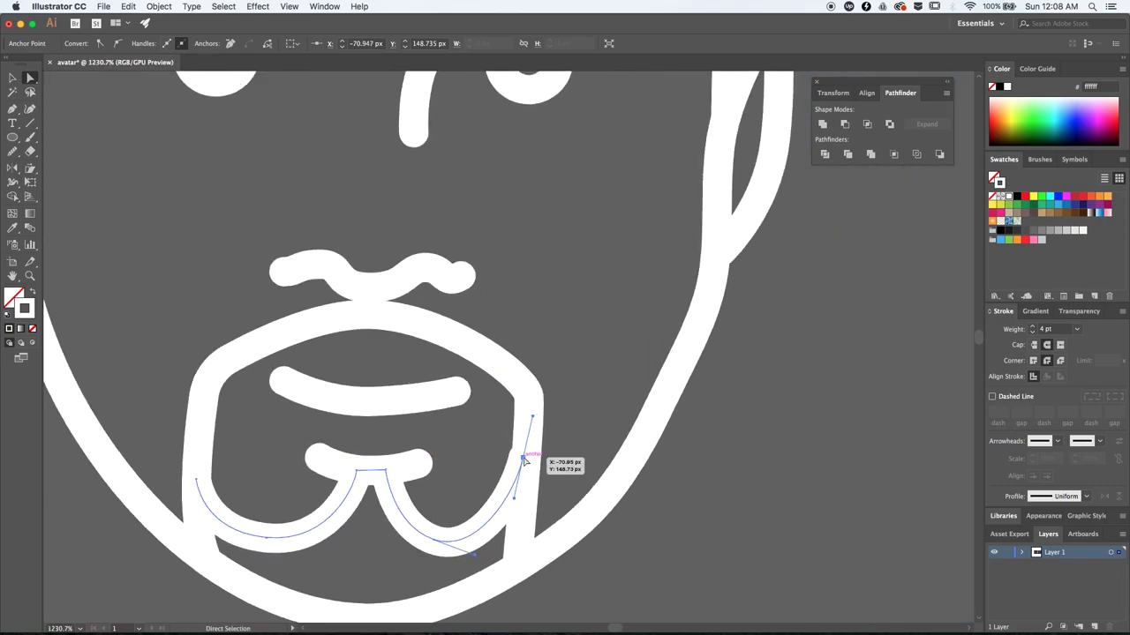
left_click_drag(524, 460, 528, 454)
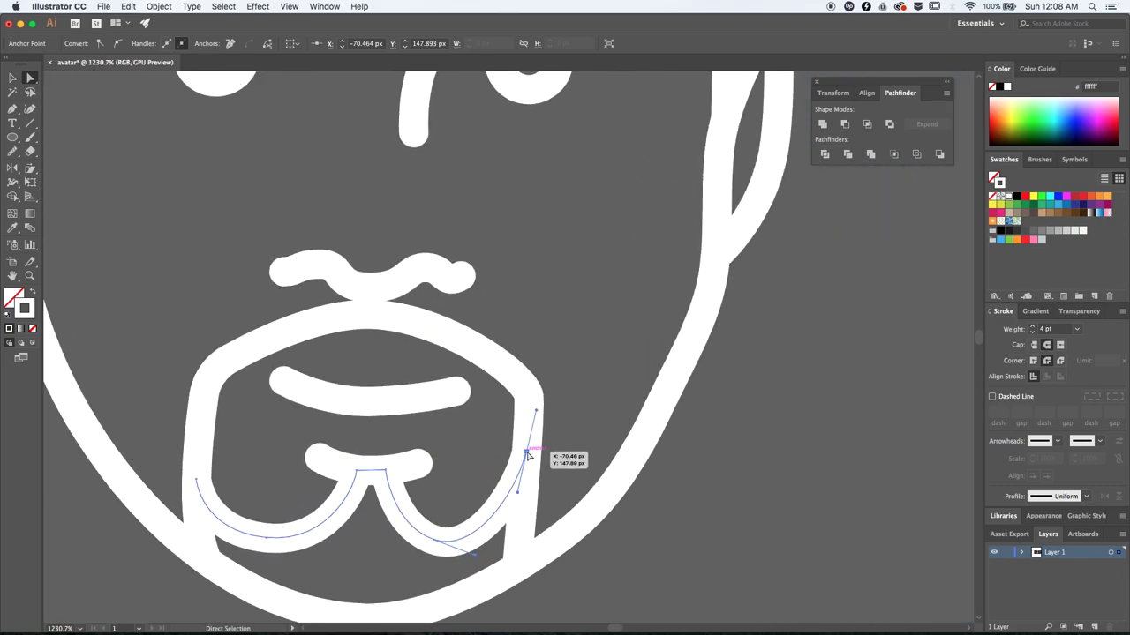
Step: Select the whole avatar and expand its fills and strokes into shapes
key("v")
scroll(528, 454, "down", 10)
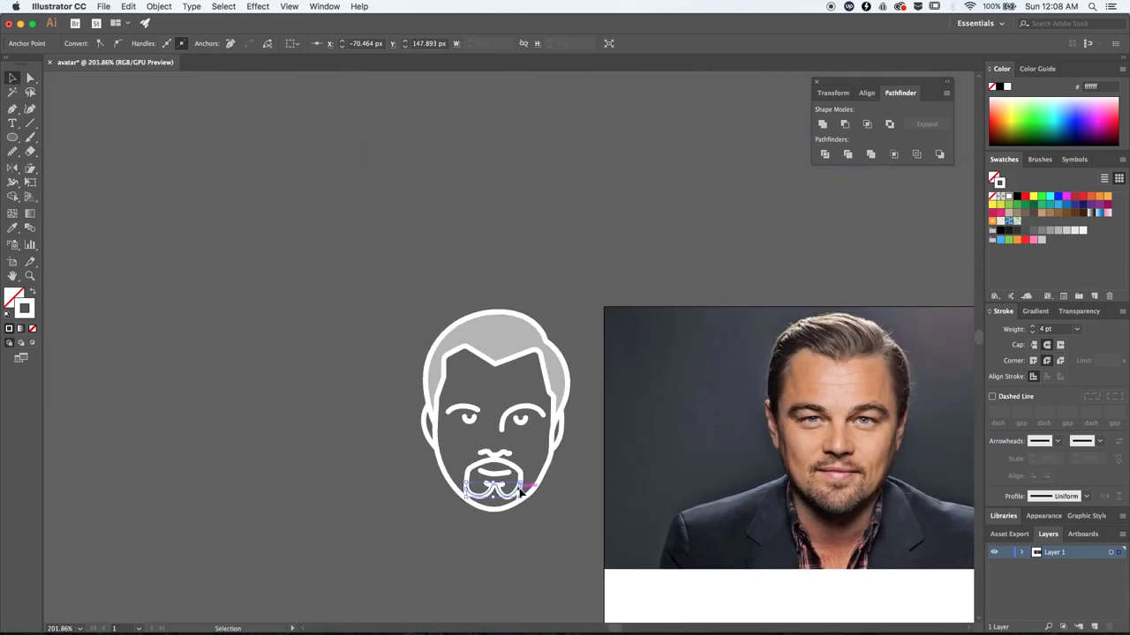
left_click_drag(578, 554, 348, 229)
left_click(160, 7)
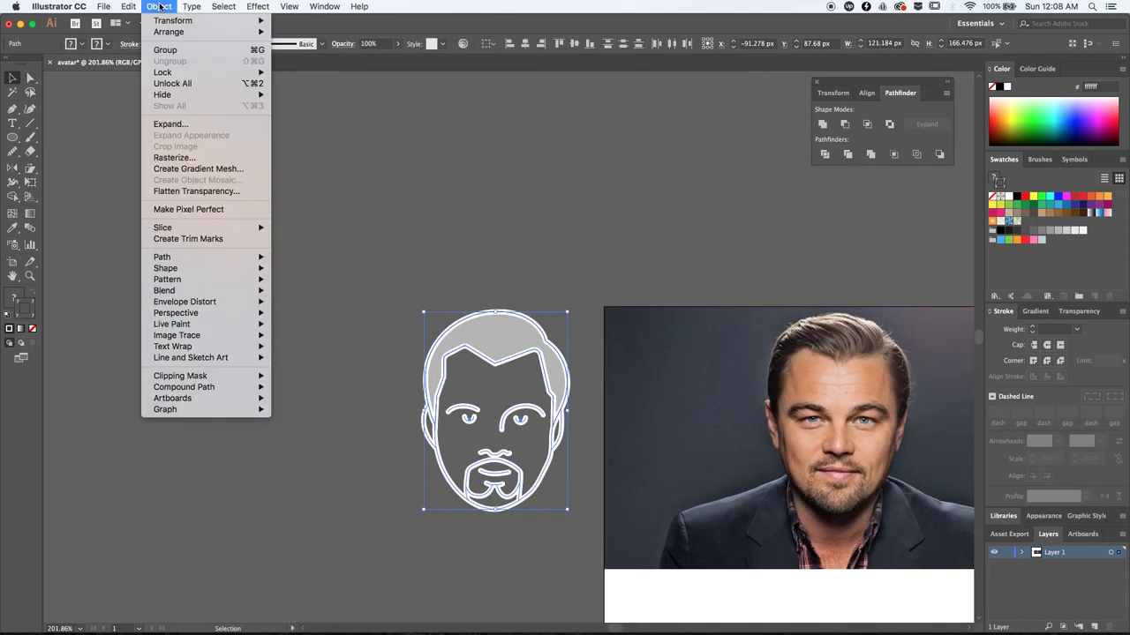
left_click(189, 124)
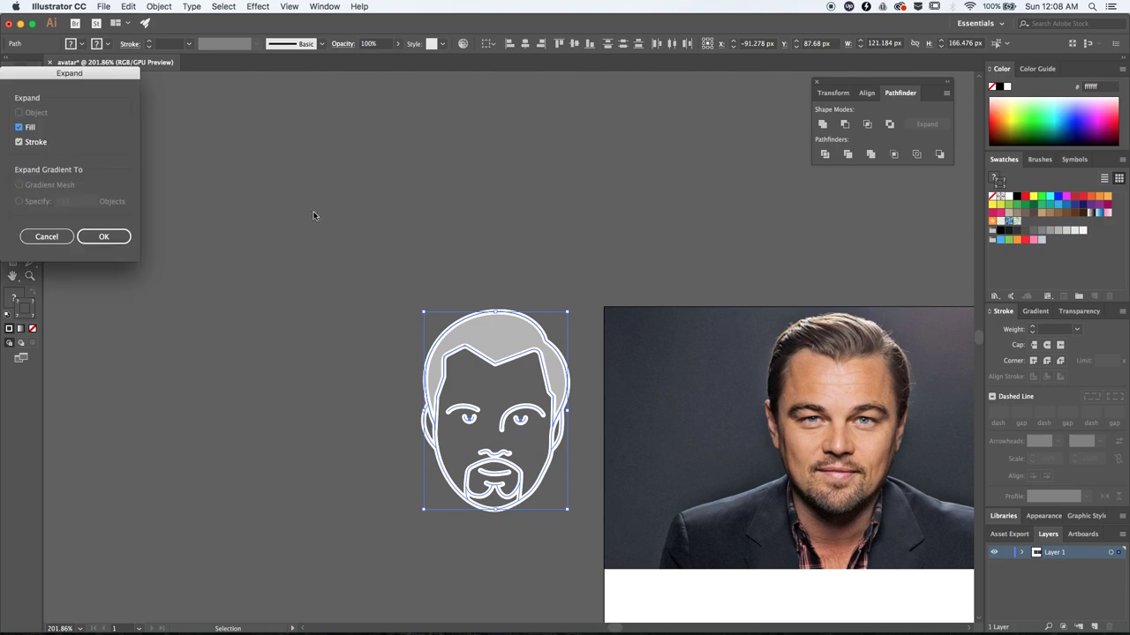
left_click(108, 238)
Step: Fill the avatar with the orange skin tone sampled from the photo's face and move it onto the white artboard right of the photo
key("i")
left_click(803, 373)
key("v")
scroll(804, 374, "down", 3)
left_click_drag(804, 374, 439, 319)
left_click_drag(220, 280, 673, 280)
left_click(768, 452)
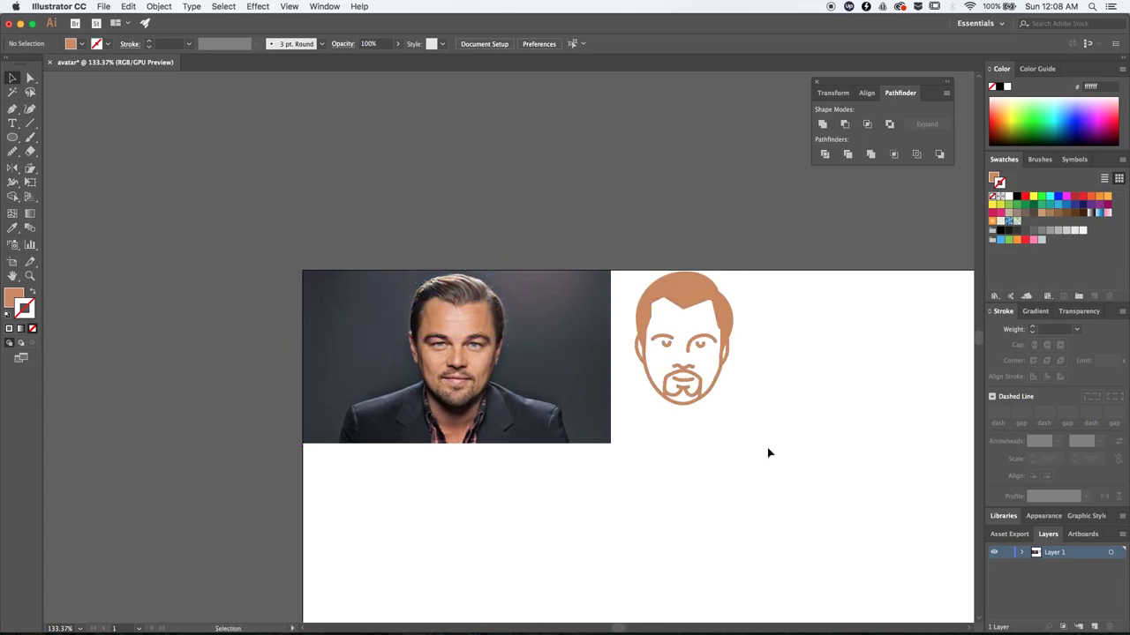
Step: Draw a closed filled beard shape with the Pen tool, following the chin line, goatee sides and the curves below the mouth
scroll(767, 448, "up", 9)
left_click_drag(540, 406, 598, 565)
key("p")
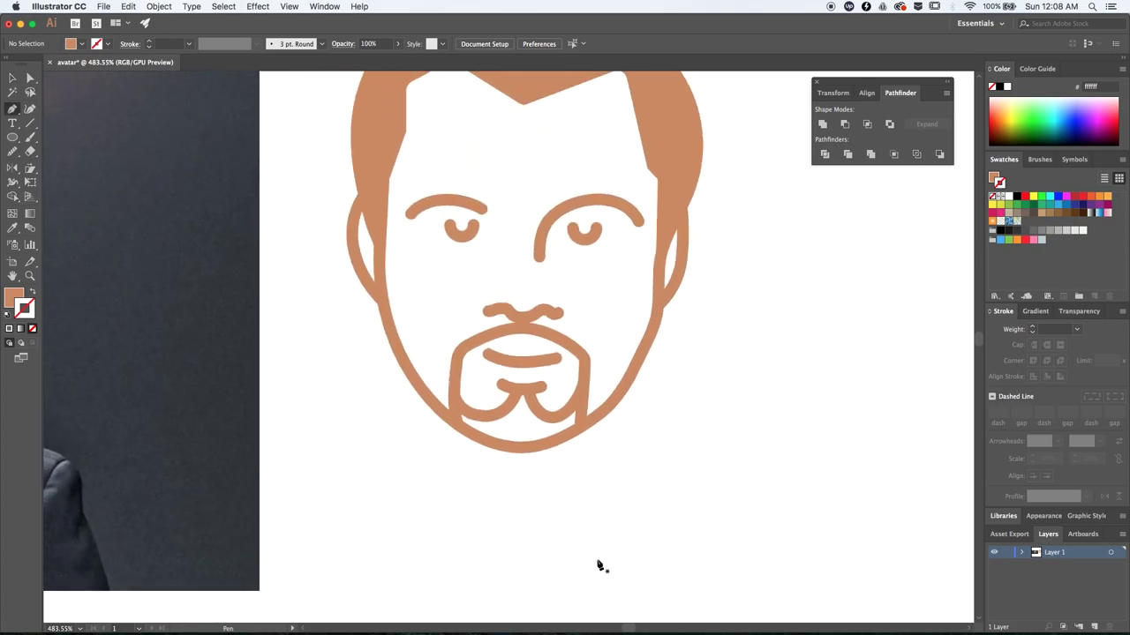
left_click(453, 401)
left_click_drag(519, 449, 556, 450)
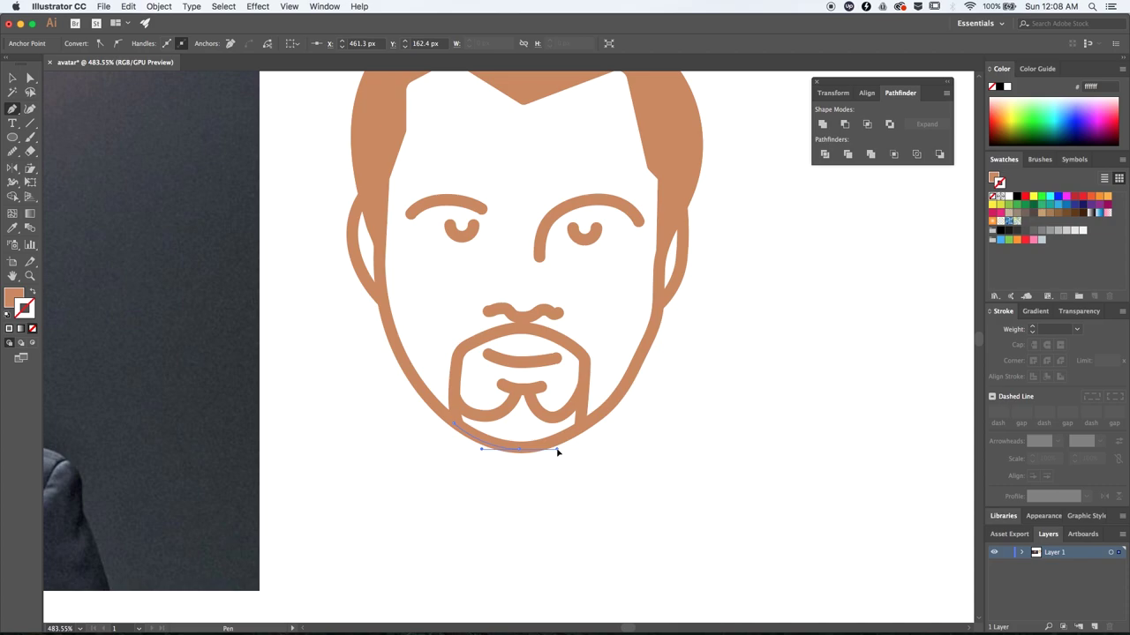
left_click(580, 395)
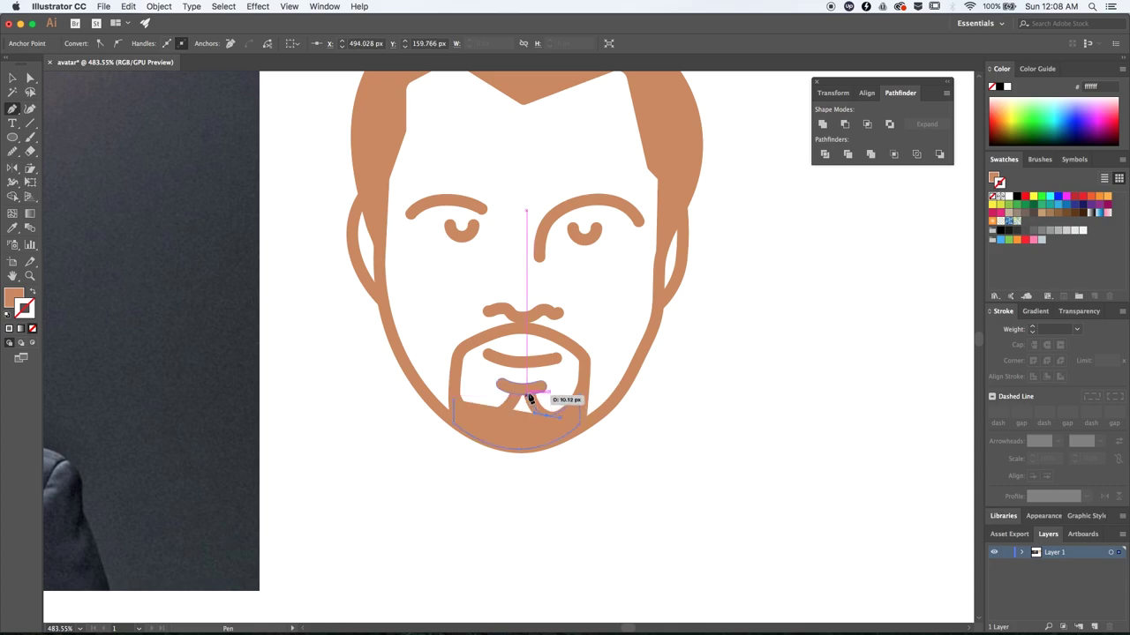
left_click_drag(520, 391, 466, 415)
left_click(450, 401)
key("v")
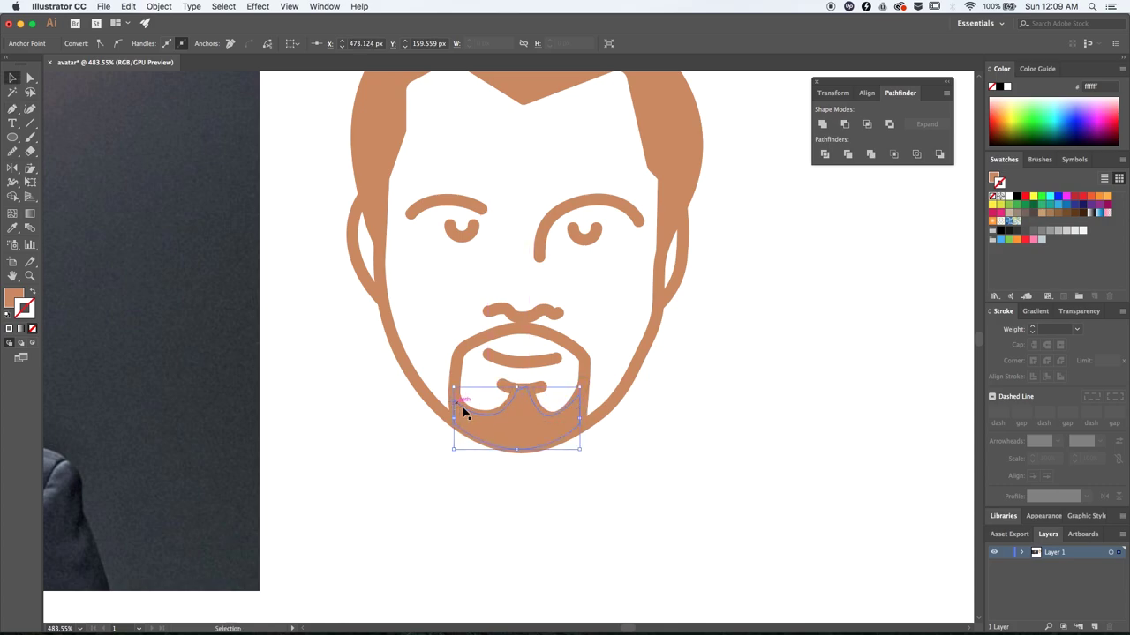
left_click(565, 535)
Step: Recolour the whole avatar with the brown sampled from the hair in the photo using the Eyedropper tool
scroll(565, 535, "down", 5)
scroll(565, 541, "down", 1)
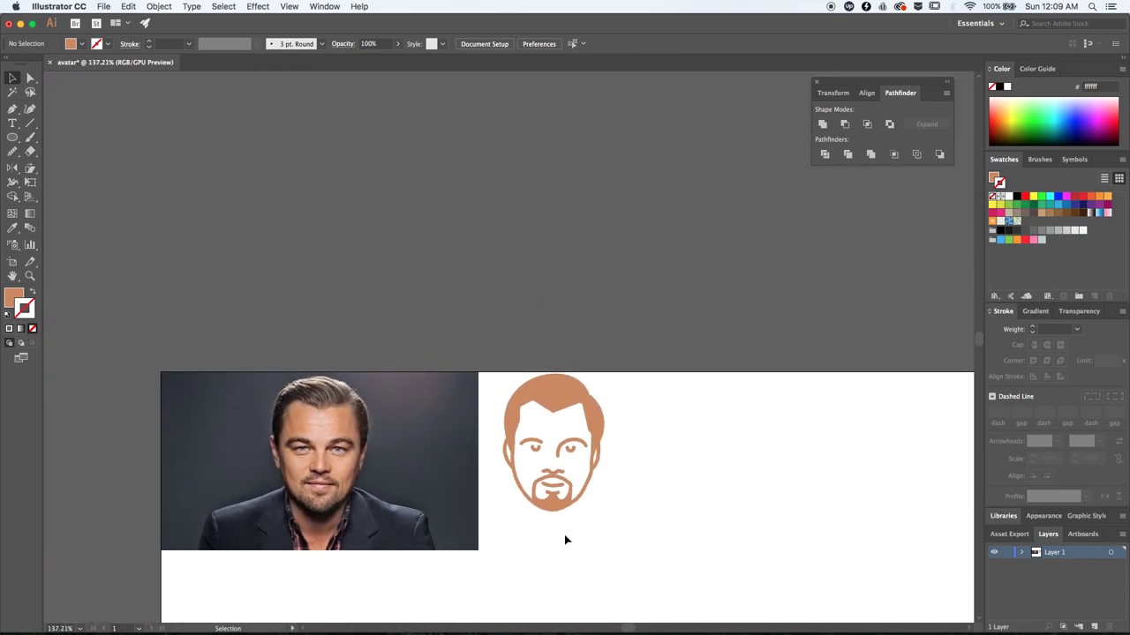
left_click_drag(603, 577, 602, 506)
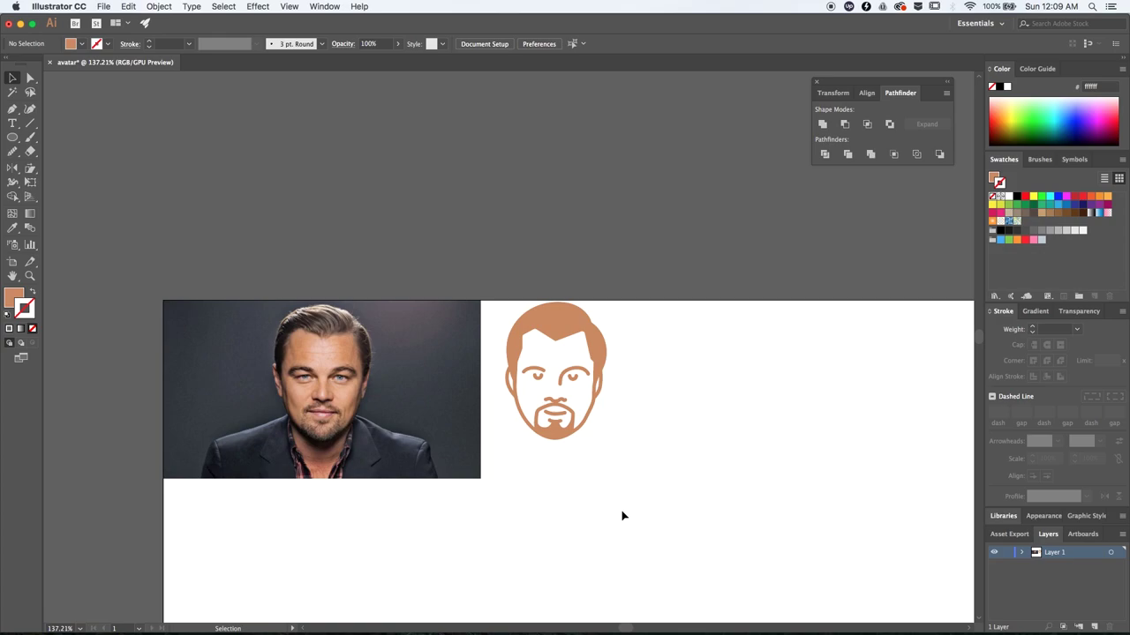
scroll(680, 499, "left", 3)
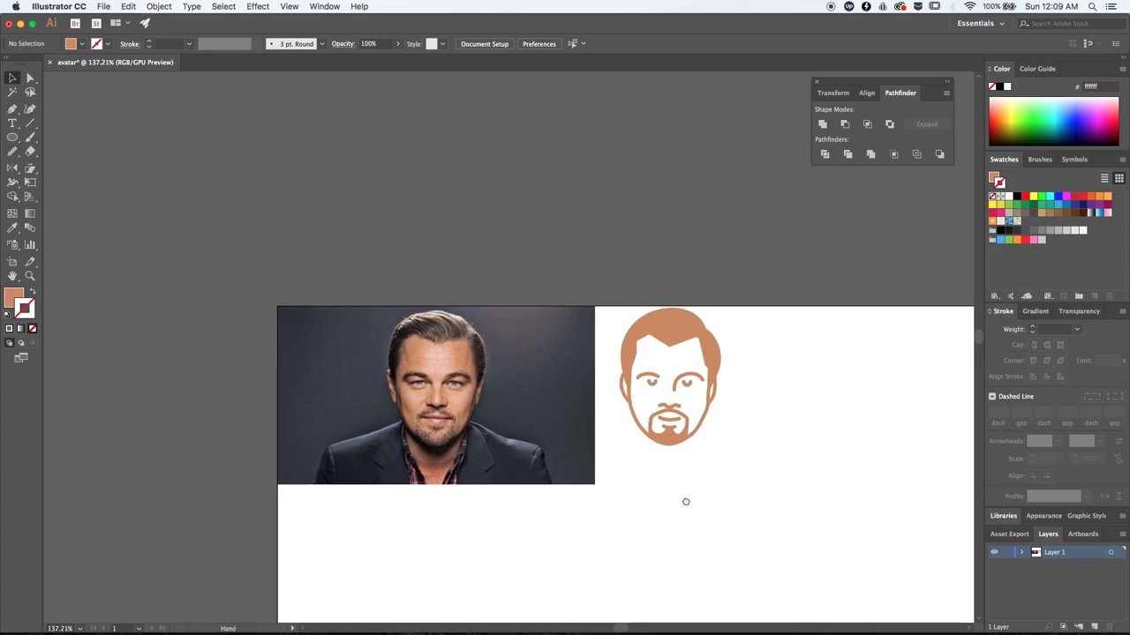
scroll(704, 504, "up", 4)
left_click_drag(795, 526, 597, 239)
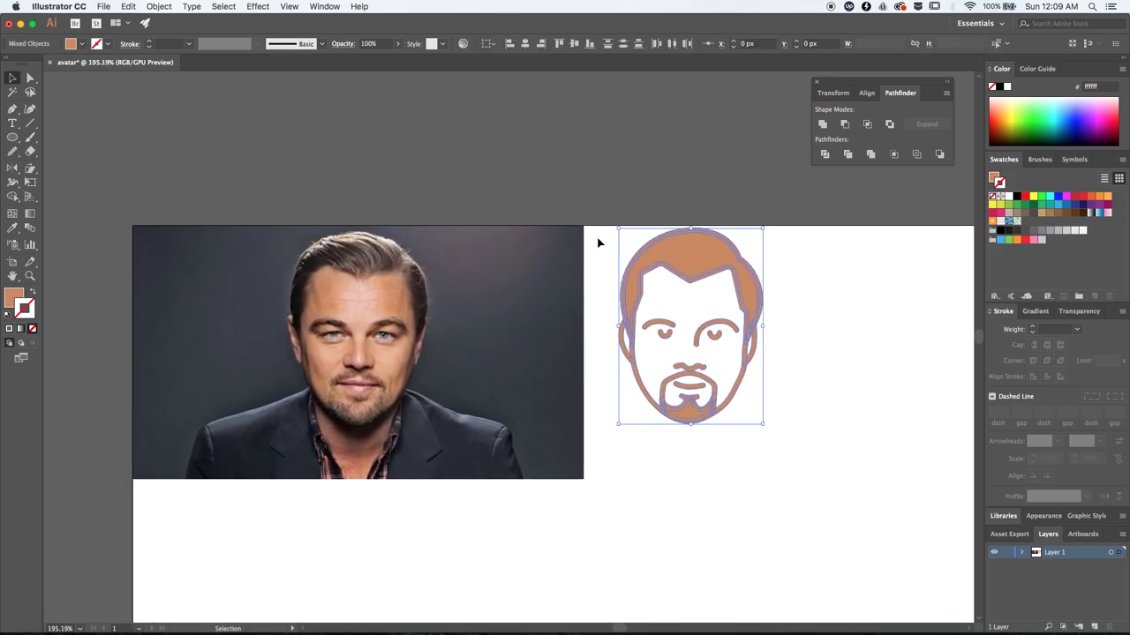
key("i")
left_click(360, 244)
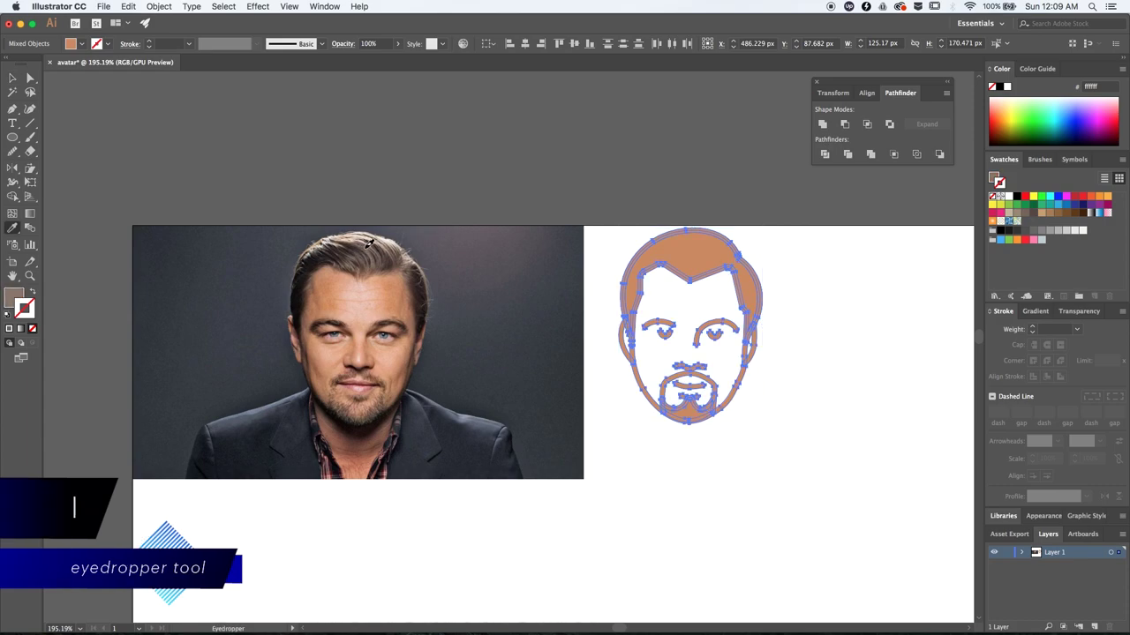
left_click(365, 245)
key("v")
left_click(719, 560)
Step: Move the whole avatar slightly down so its top clears the artboard's upper edge
left_click_drag(780, 531, 588, 189)
left_click_drag(689, 252, 691, 261)
left_click(825, 386)
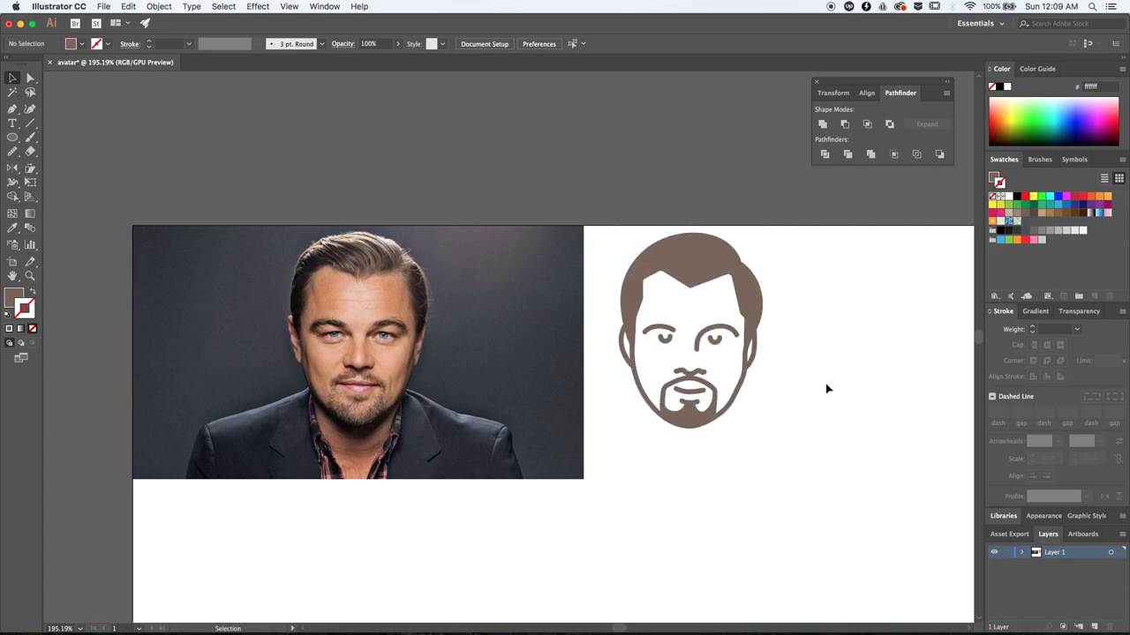
Step: Select both eye arcs below the eyebrows and flip them upside down
left_click_drag(724, 337, 723, 337)
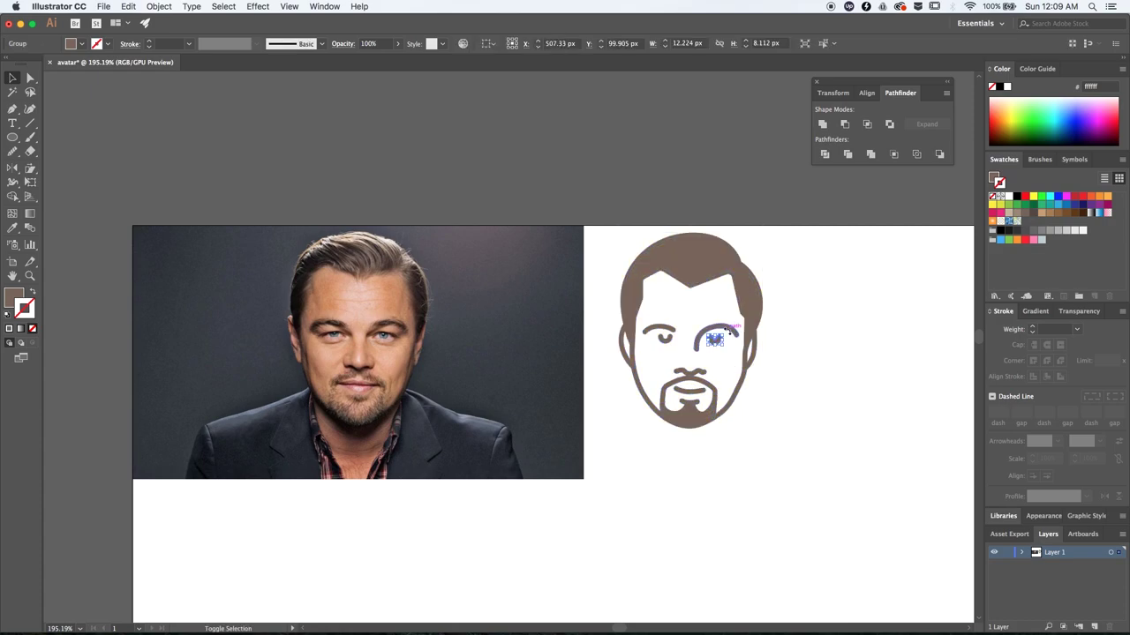
left_click(663, 342)
left_click(790, 432)
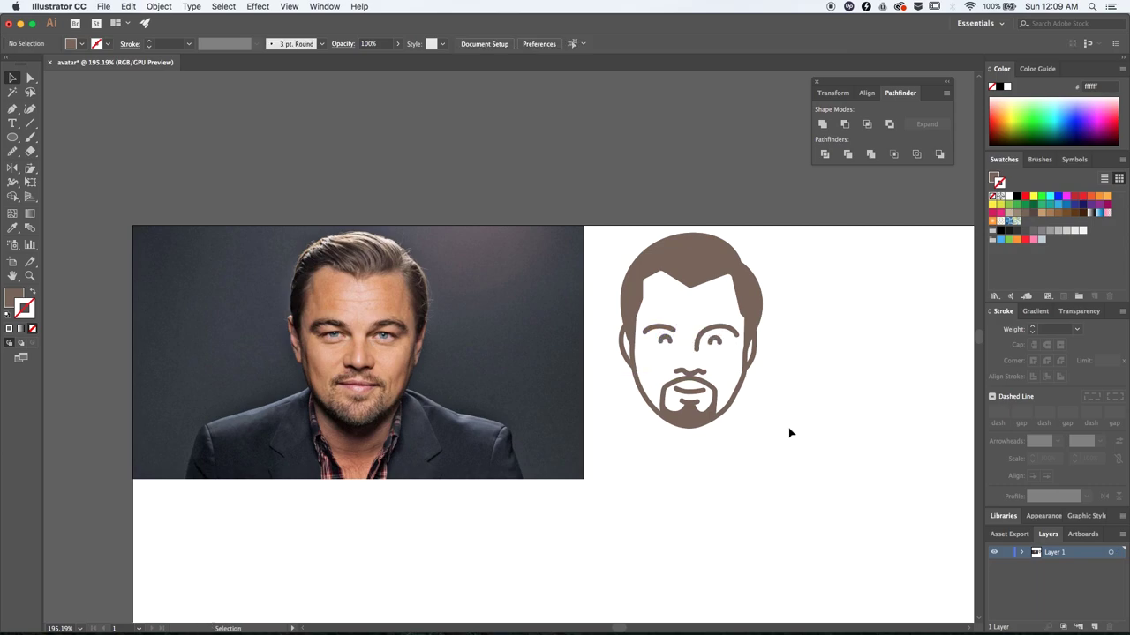